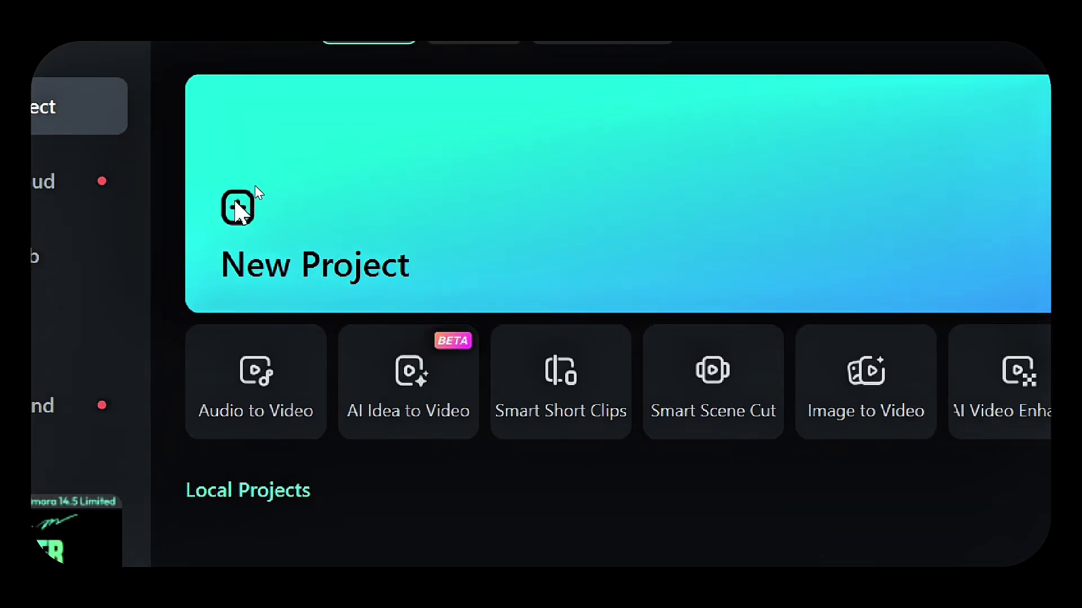
# - Start a new blank project and import the video clips, declining proxy files
pyautogui.click(255, 186)
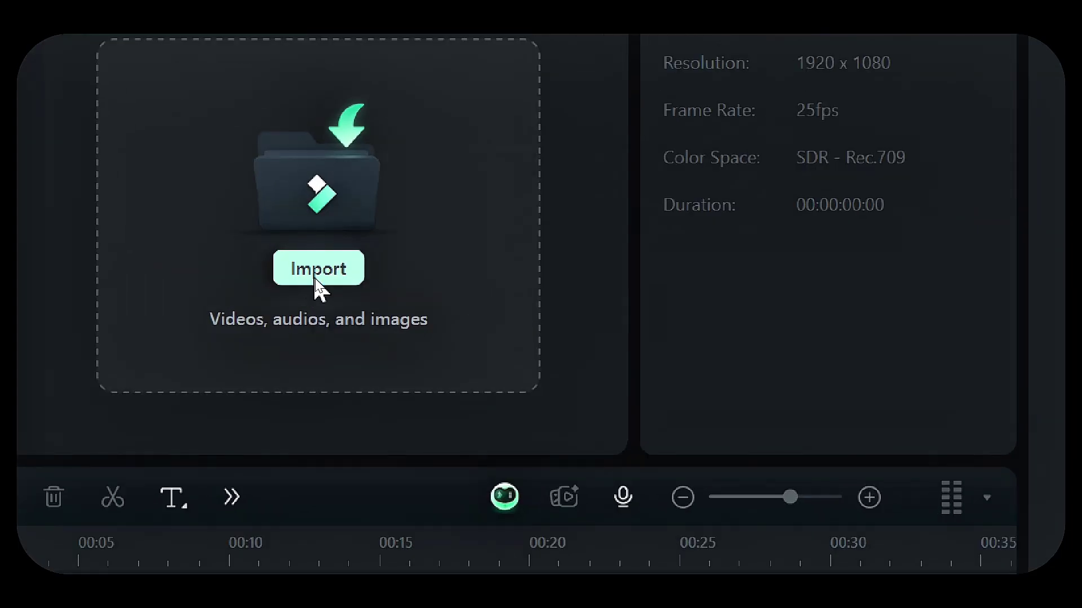
pyautogui.click(316, 281)
pyautogui.click(396, 375)
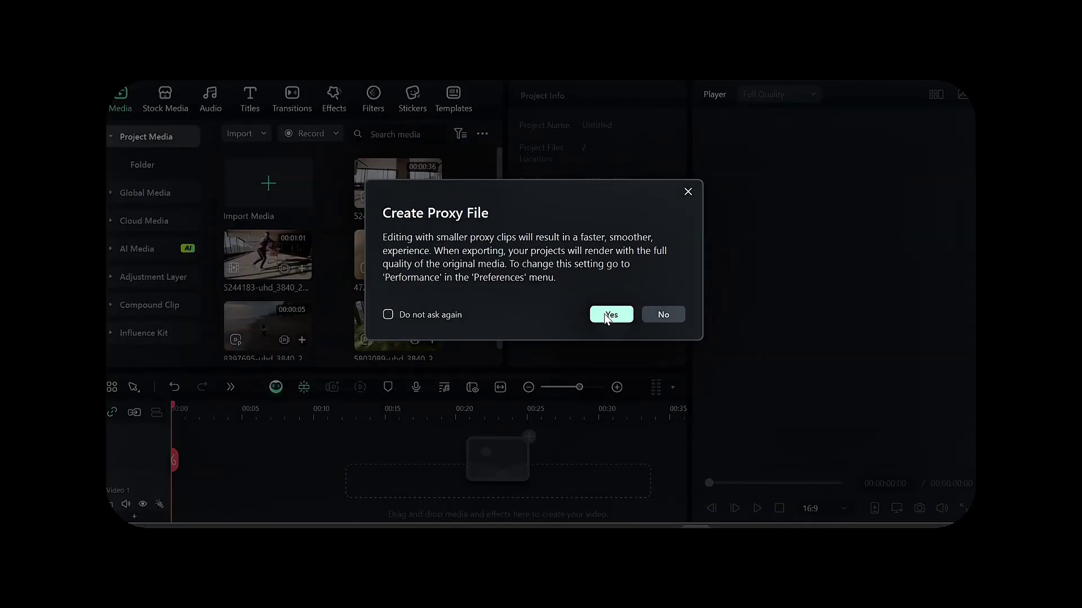
pyautogui.click(605, 319)
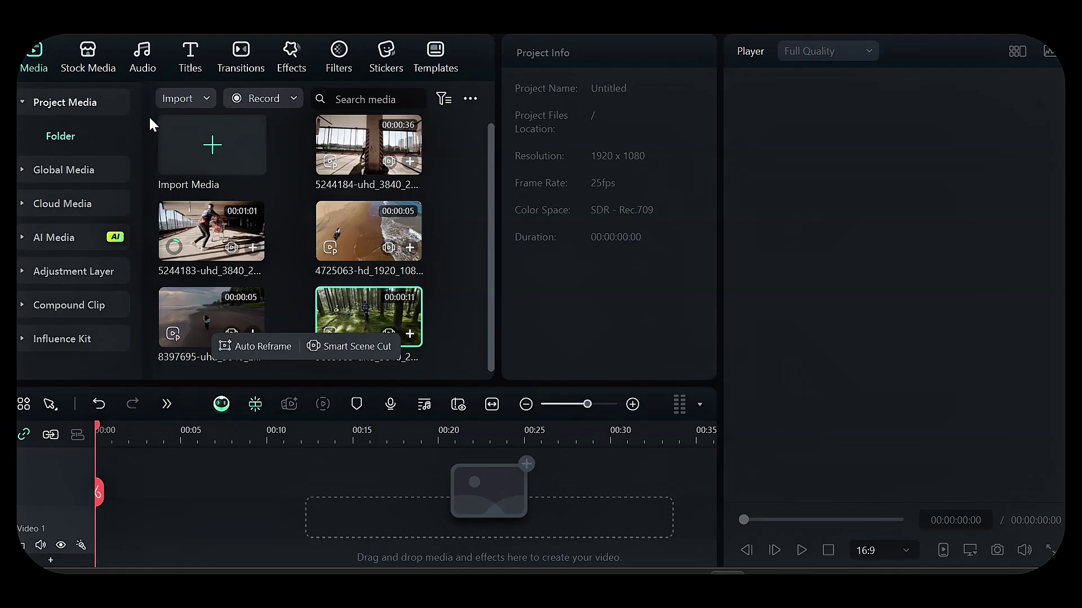
pyautogui.scroll(1, 169, 127)
pyautogui.moveTo(319, 257); pyautogui.dragTo(437, 319)
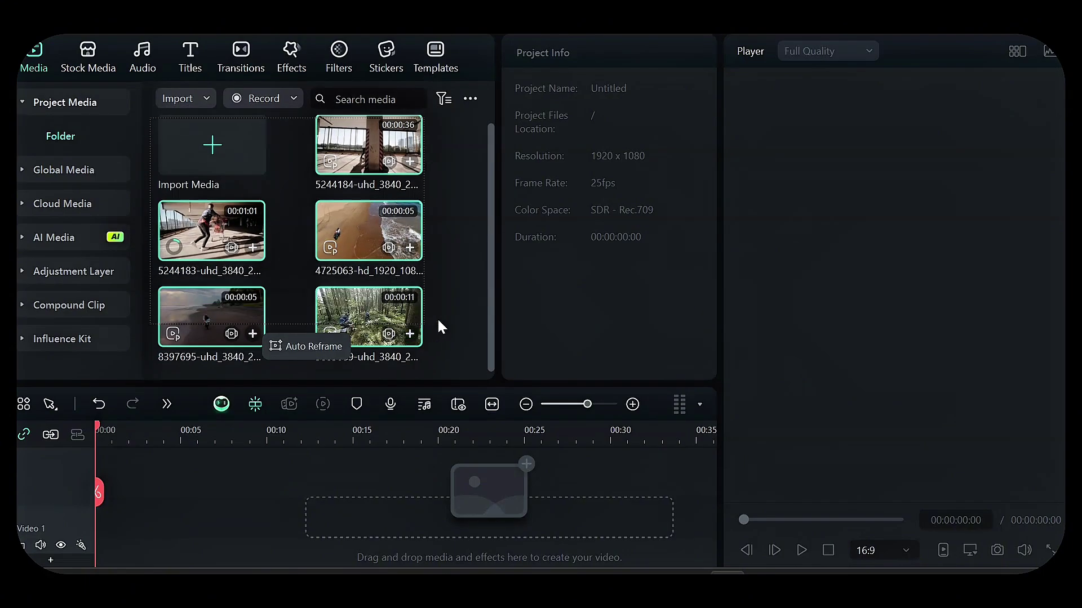
# - Select all imported clips and create a multi-camera clip synchronized by audio
pyautogui.moveTo(453, 355); pyautogui.dragTo(458, 361)
pyautogui.rightClick(365, 208)
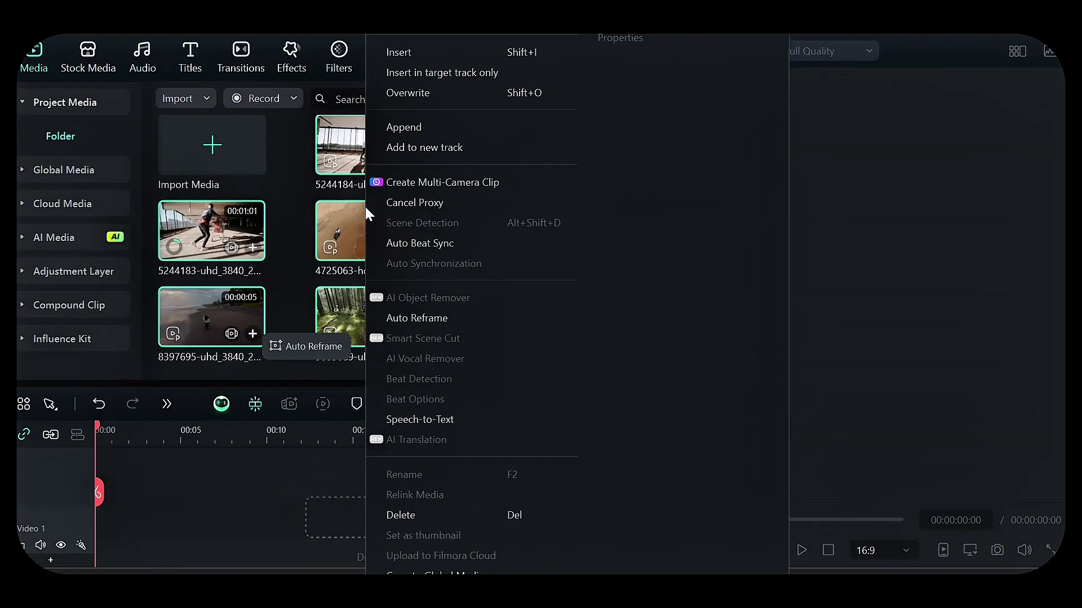
pyautogui.click(409, 179)
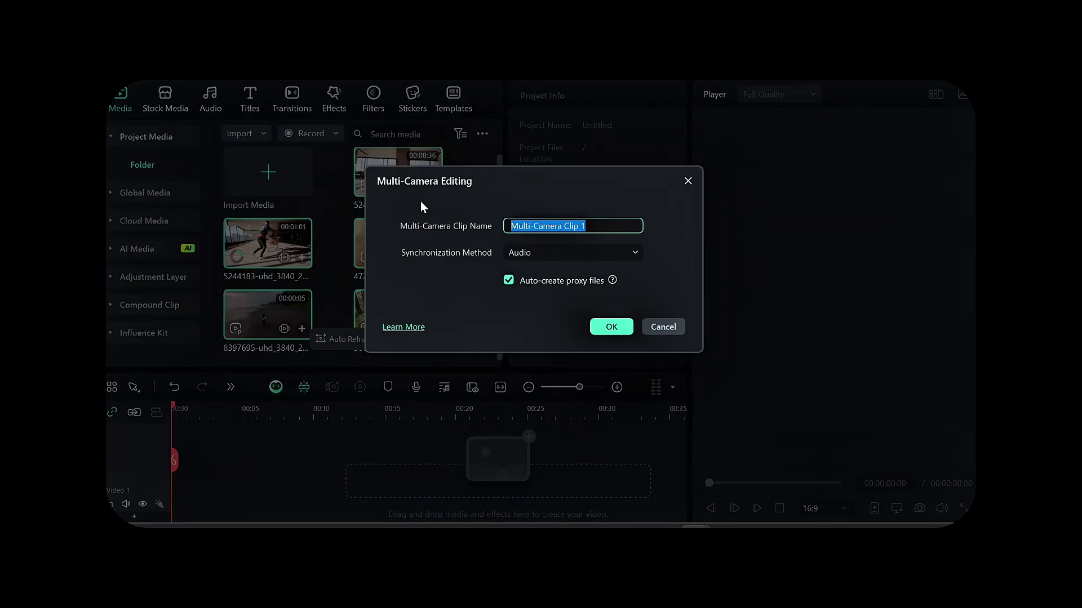
pyautogui.write('EARL JONES')
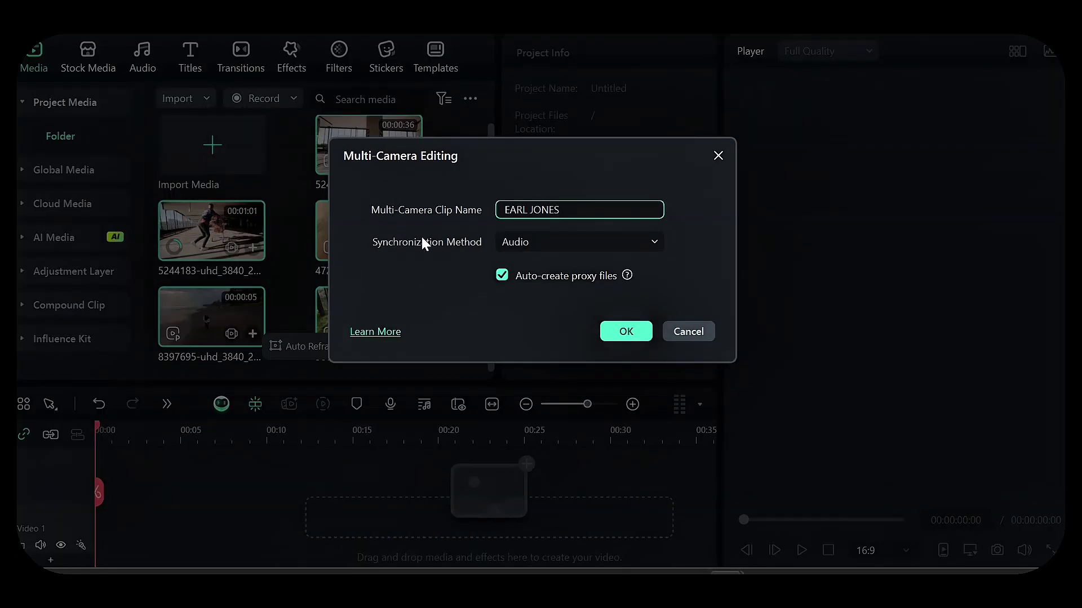
pyautogui.click(542, 239)
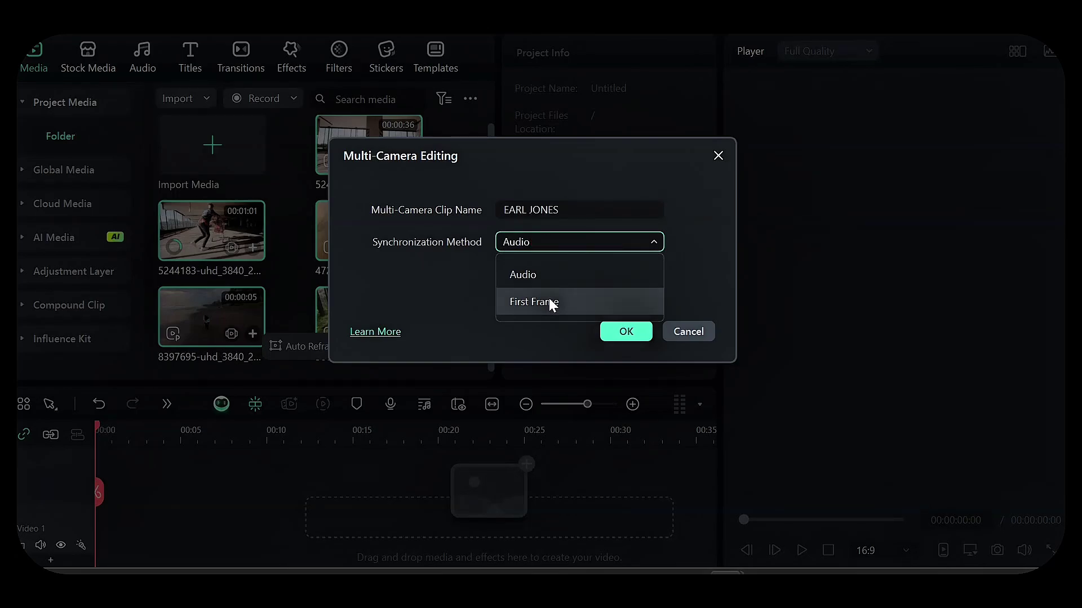
pyautogui.click(559, 273)
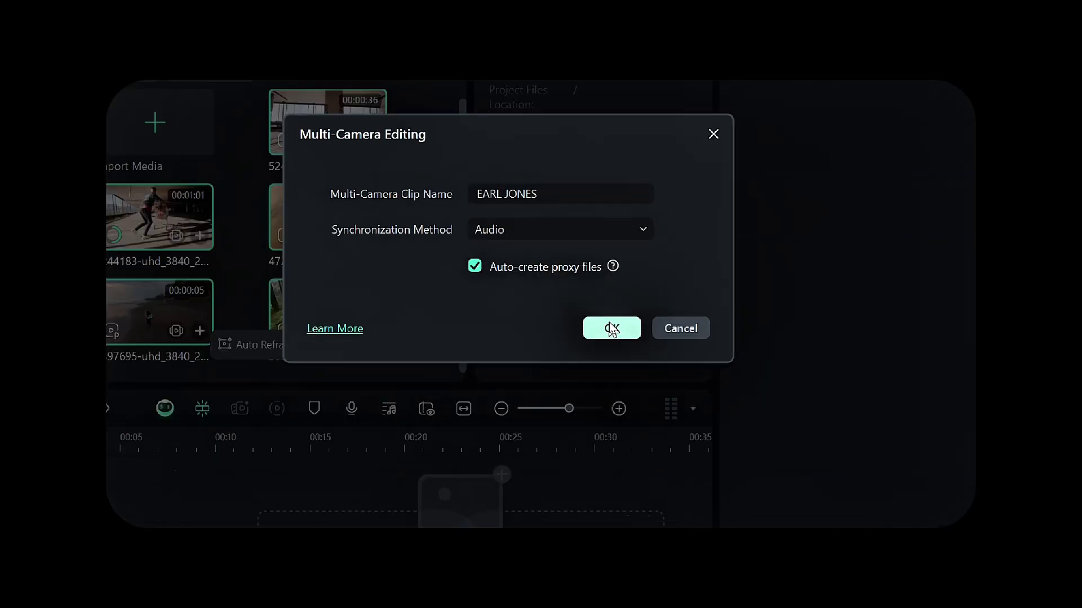
pyautogui.click(611, 327)
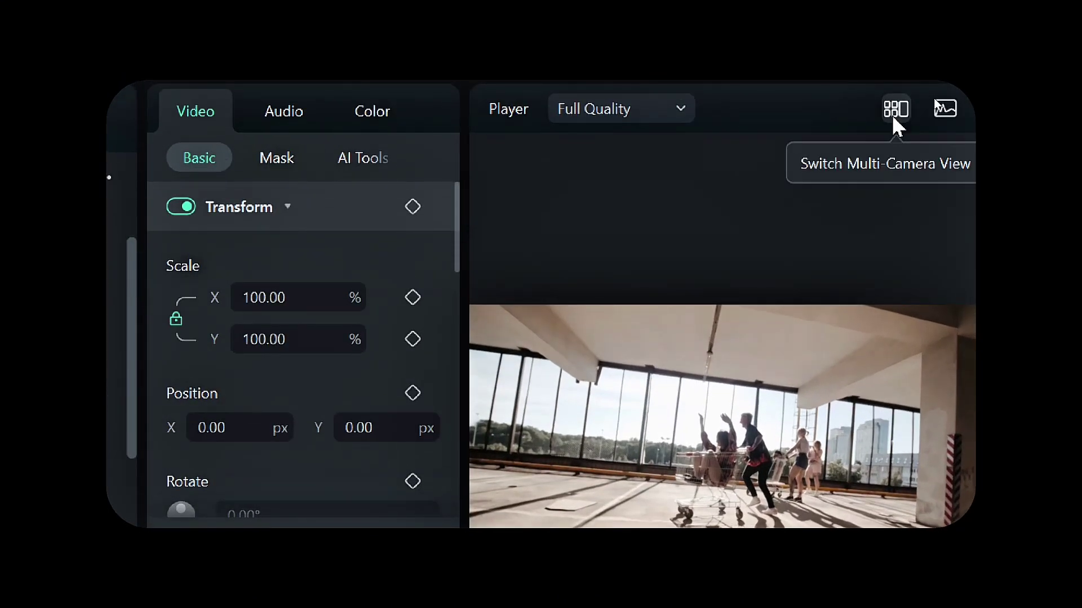
# - Show all camera angles and, during playback, cut to angles 1, 2 and 3
pyautogui.click(895, 116)
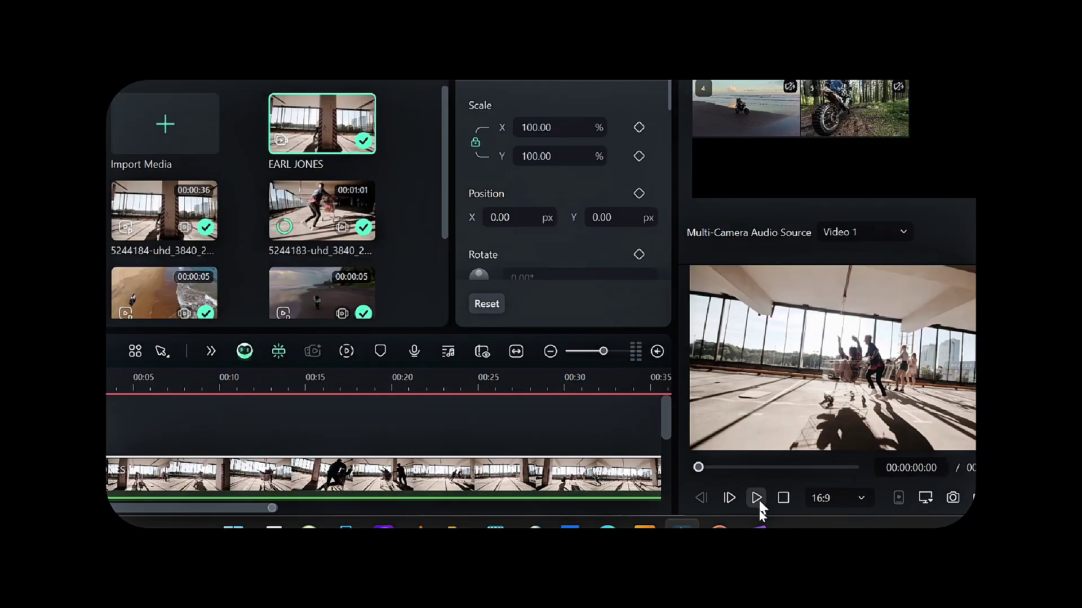
pyautogui.click(757, 499)
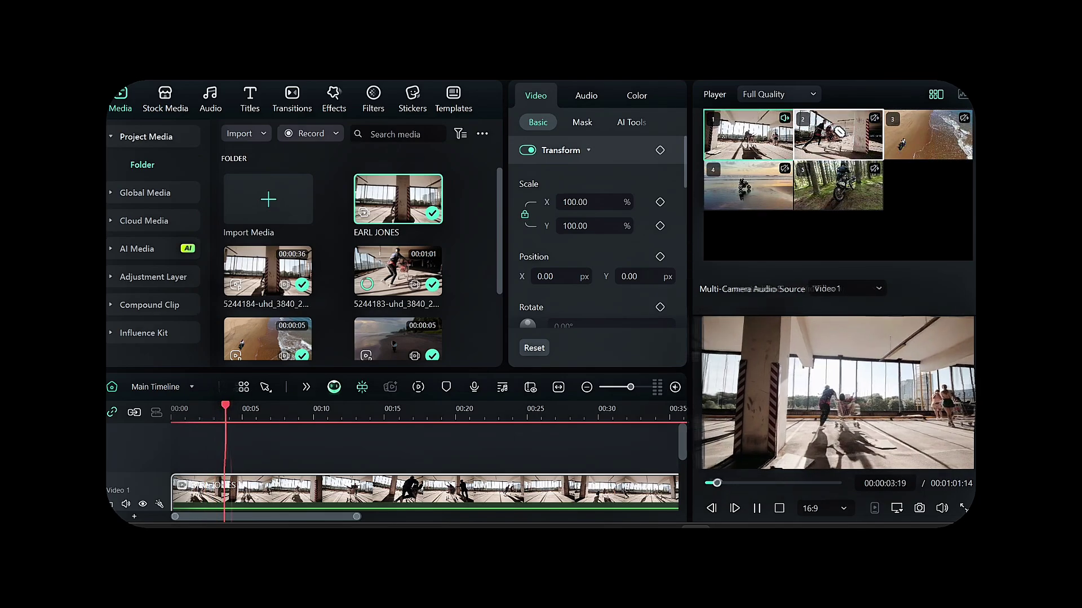
pyautogui.press('1')
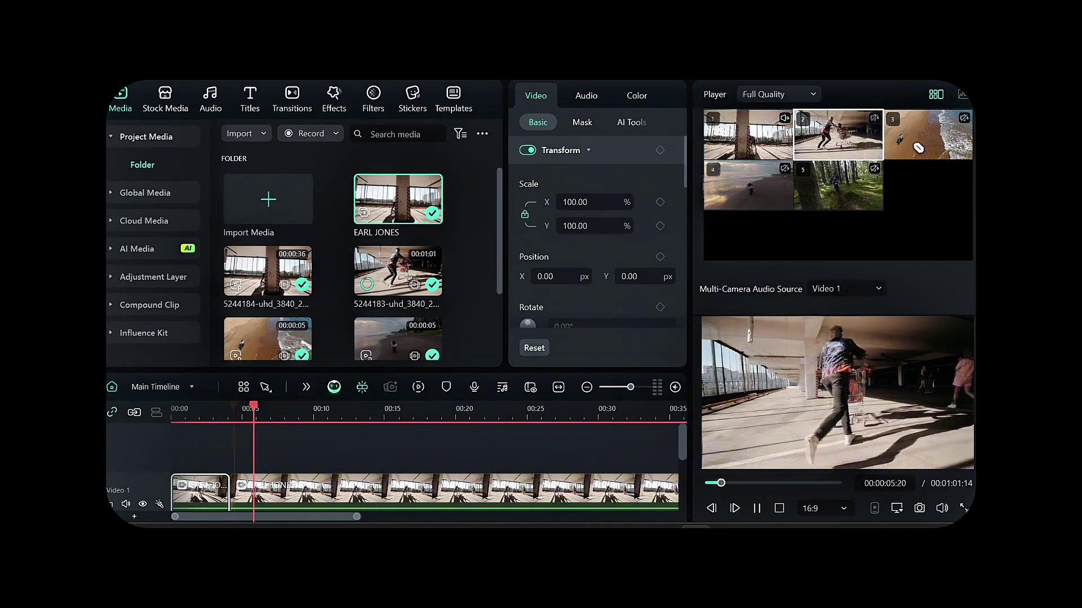
pyautogui.press('2')
pyautogui.click(919, 149)
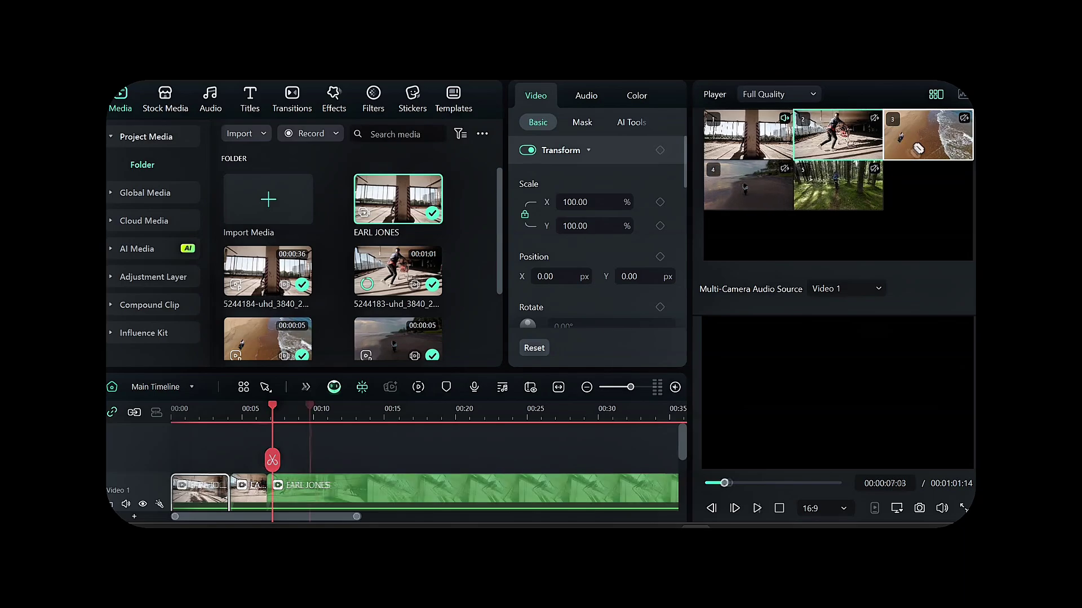
# - Resume playback, cut to angles 2 and 3, then stop and replay the edit
pyautogui.press('space')
pyautogui.press('2')
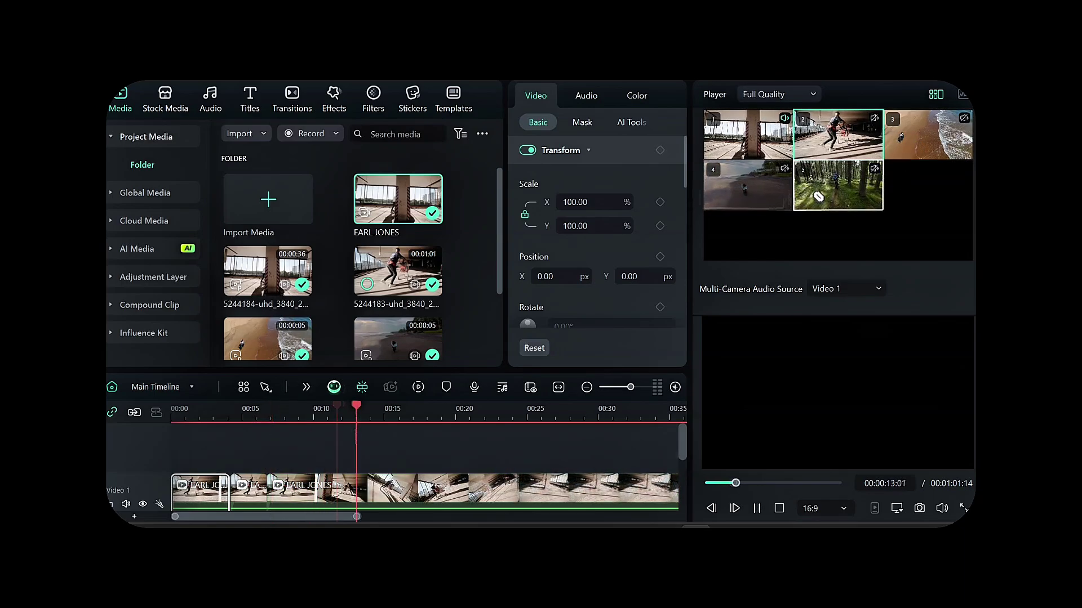
pyautogui.press('3')
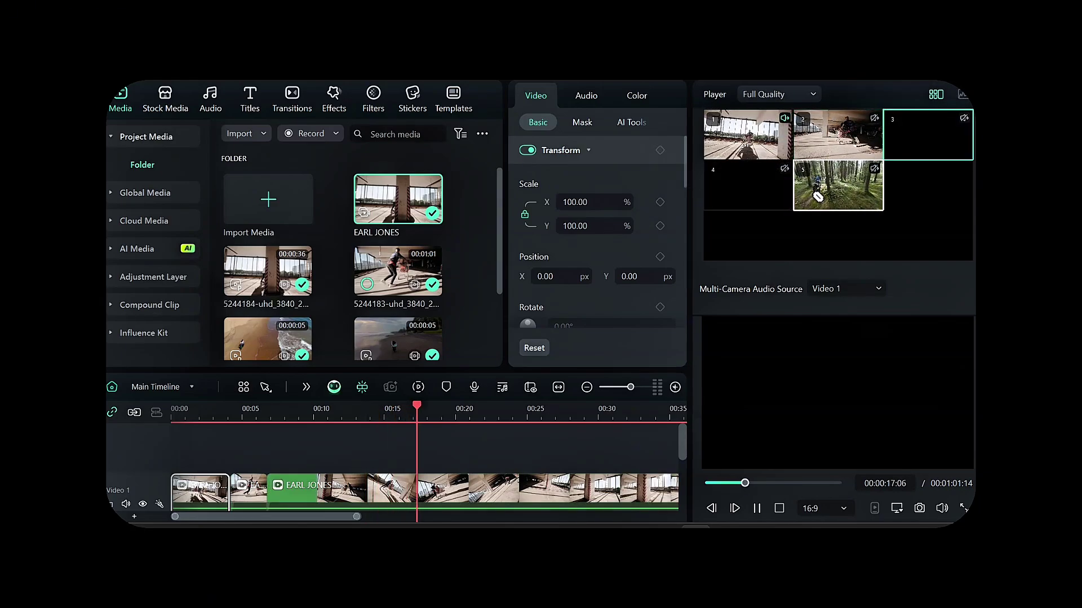
pyautogui.click(756, 509)
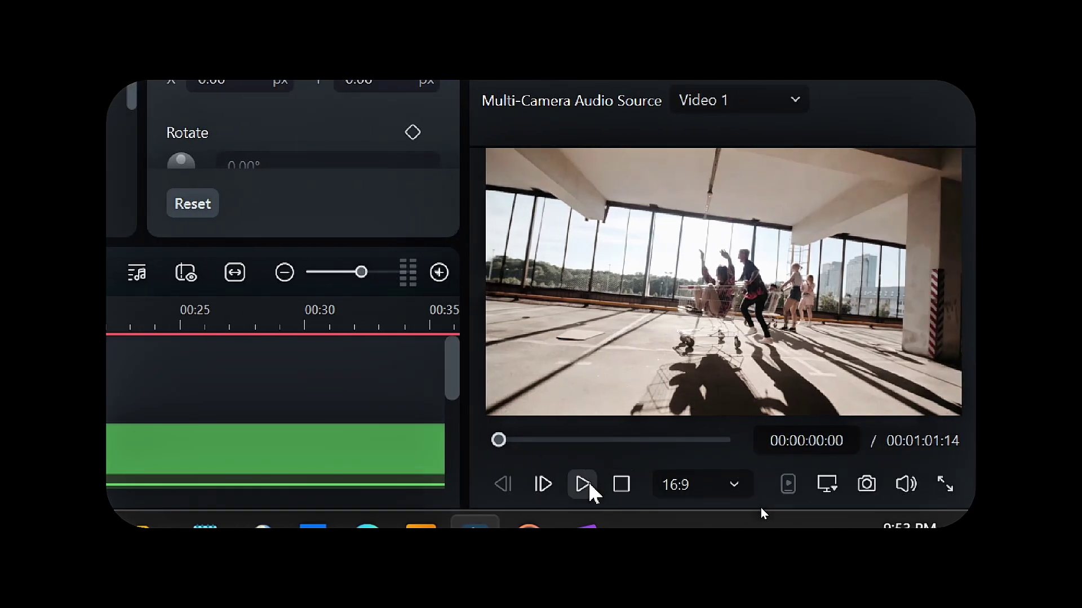
pyautogui.click(590, 487)
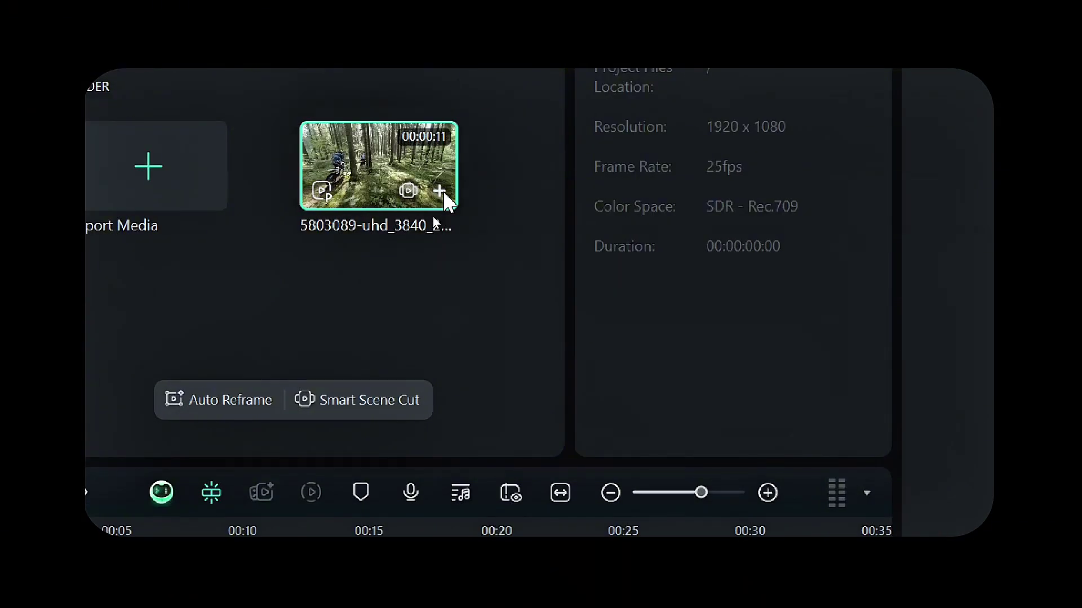
# - Add the forest clip to the timeline, set the playhead near two seconds, and show its AI tools
pyautogui.click(443, 194)
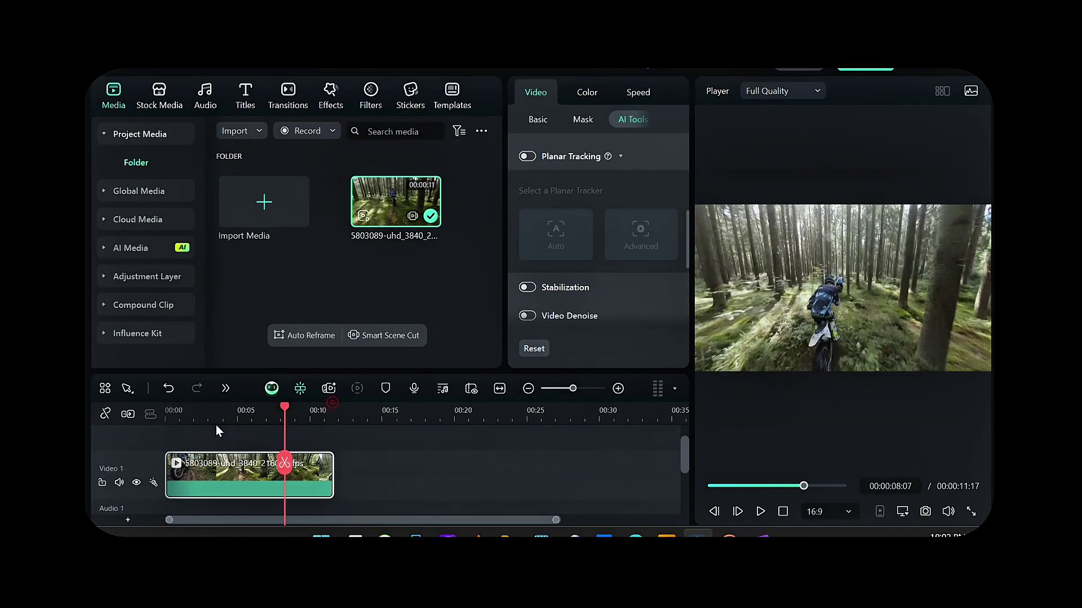
pyautogui.moveTo(333, 409); pyautogui.dragTo(201, 414)
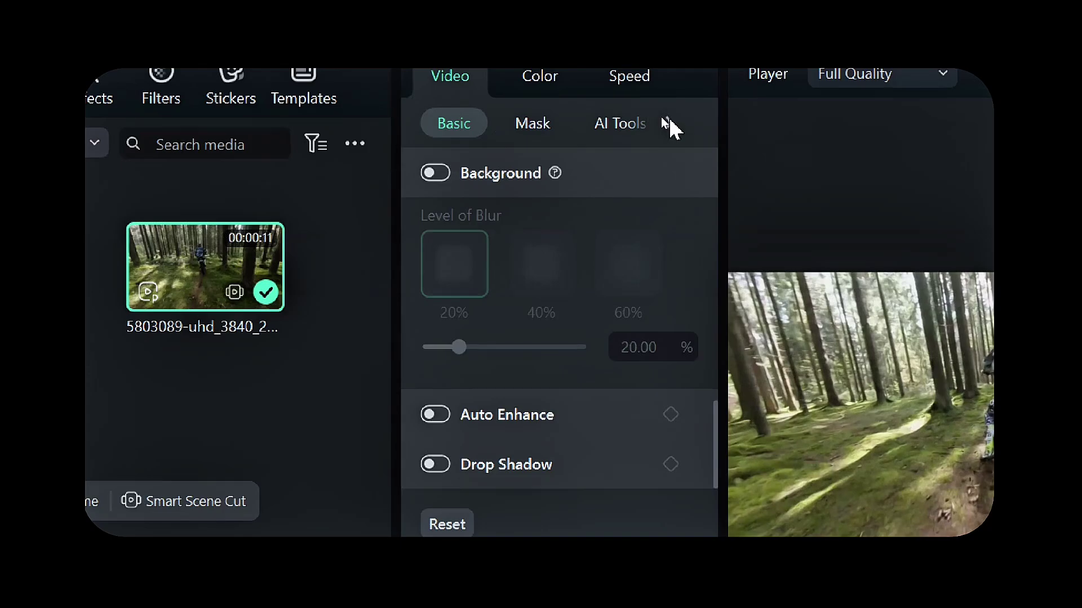
pyautogui.click(668, 127)
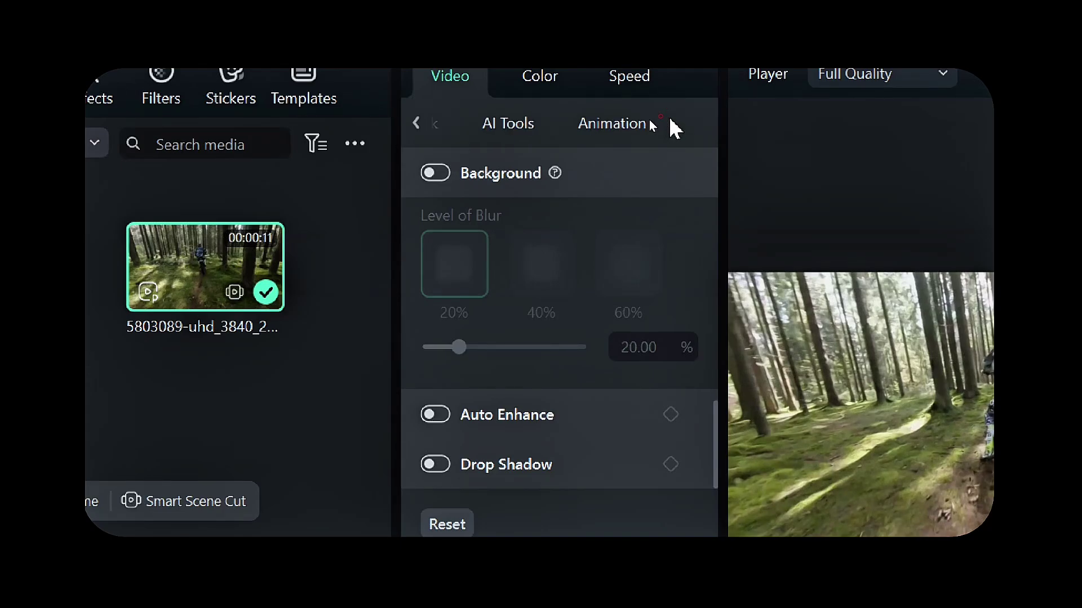
pyautogui.click(513, 125)
pyautogui.scroll(-2, 557, 383)
pyautogui.scroll(-4, 558, 384)
pyautogui.scroll(3, 560, 434)
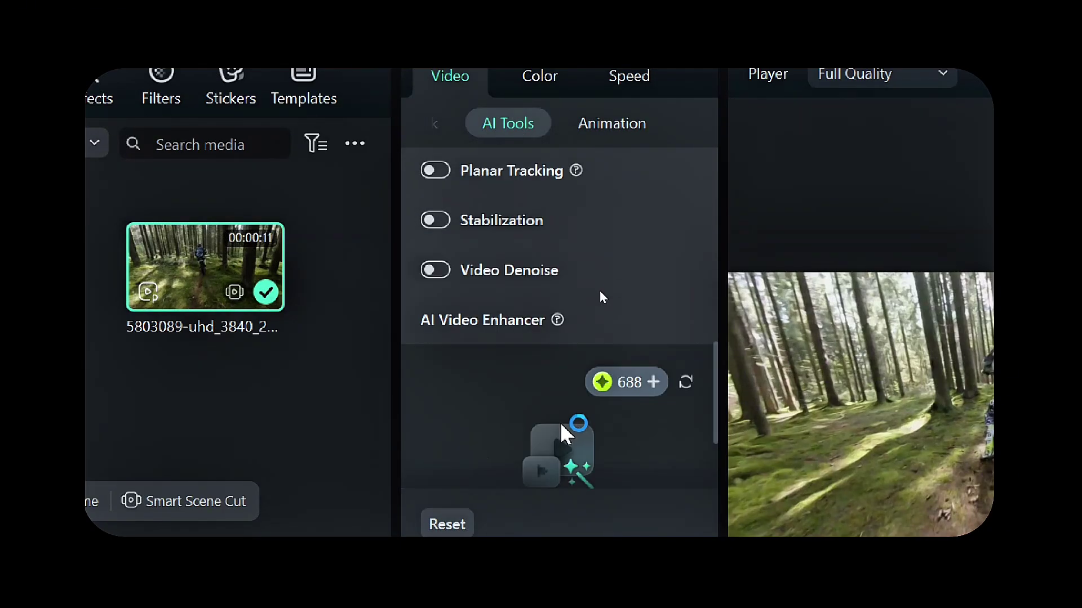
pyautogui.scroll(2, 558, 430)
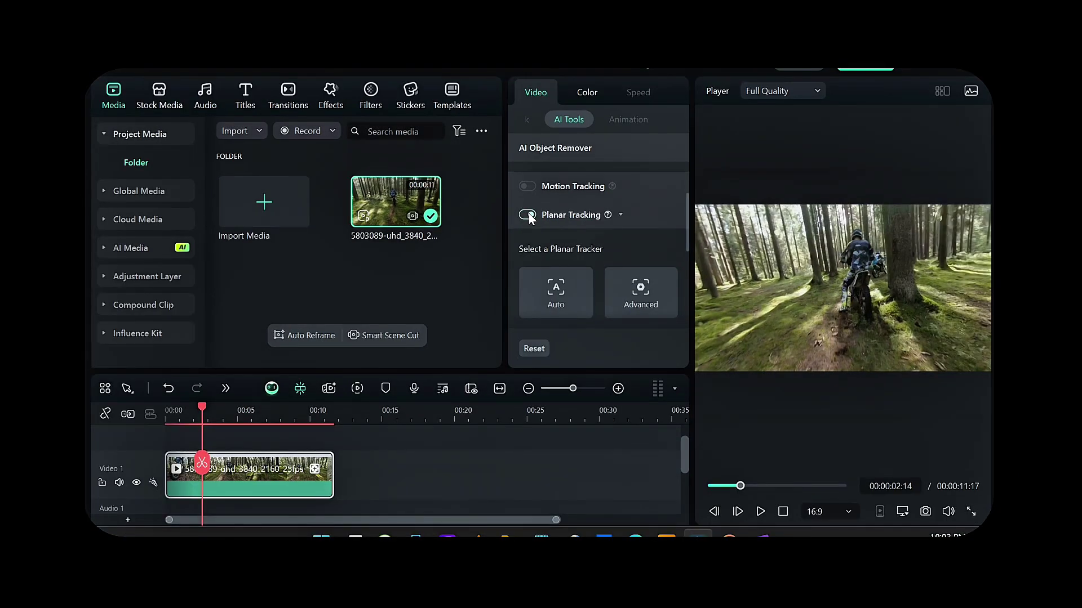
# - Switch on Planar Tracking with a new tracker at default accuracy
pyautogui.click(527, 216)
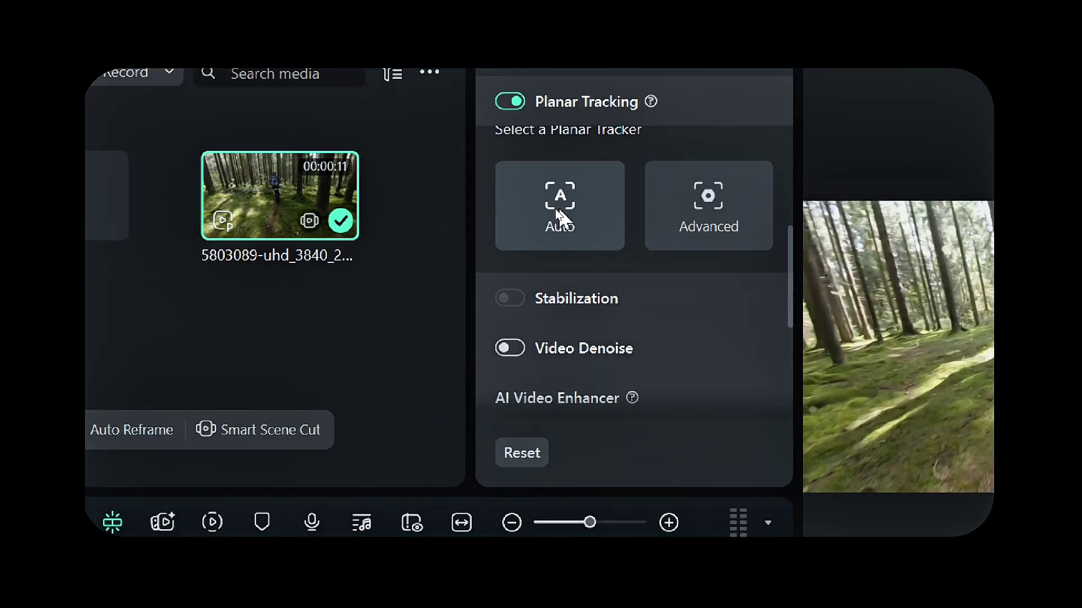
pyautogui.click(674, 214)
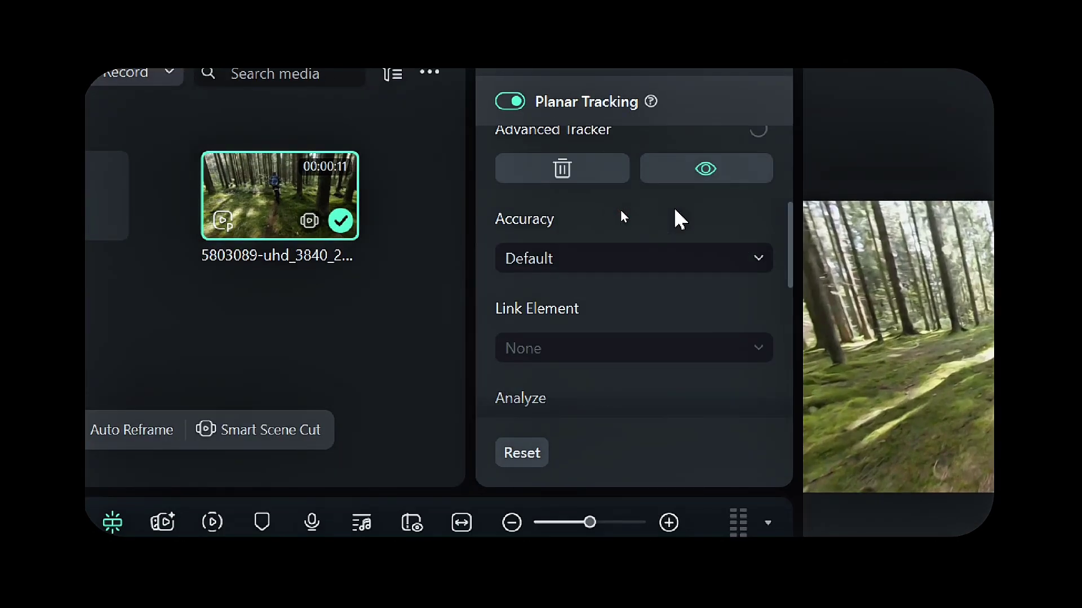
pyautogui.click(664, 258)
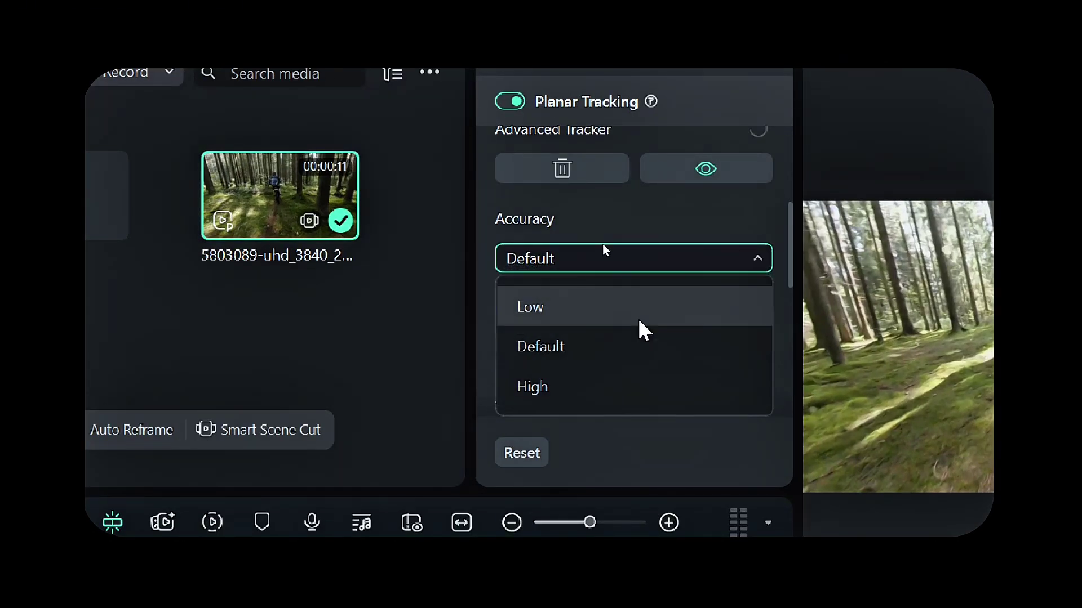
pyautogui.click(643, 221)
pyautogui.scroll(-1, 640, 225)
pyautogui.scroll(-2, 648, 270)
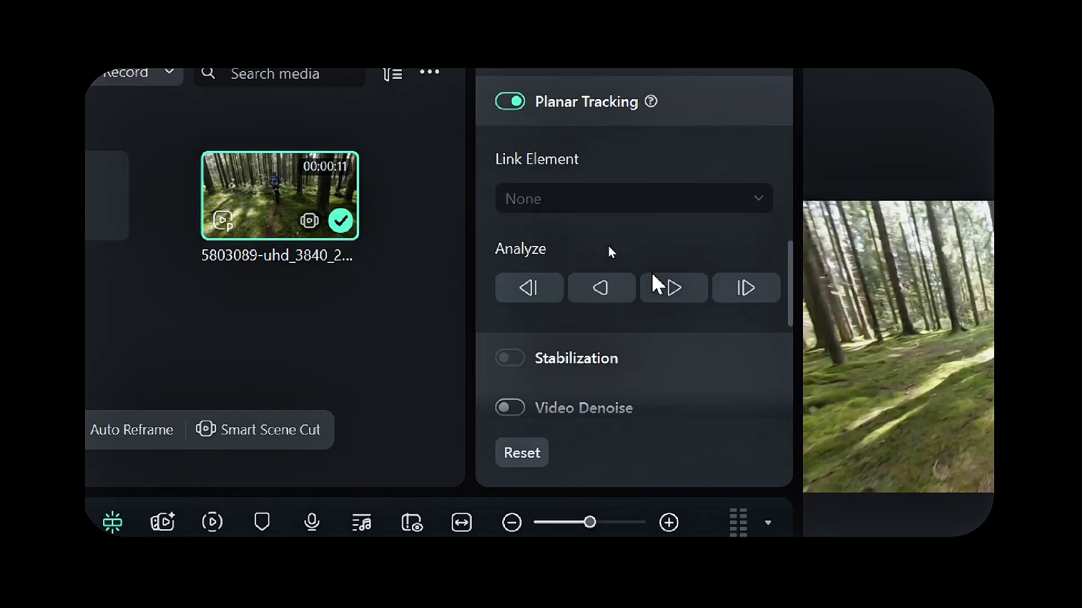
pyautogui.scroll(-2, 651, 271)
pyautogui.scroll(2, 652, 285)
pyautogui.scroll(2, 653, 286)
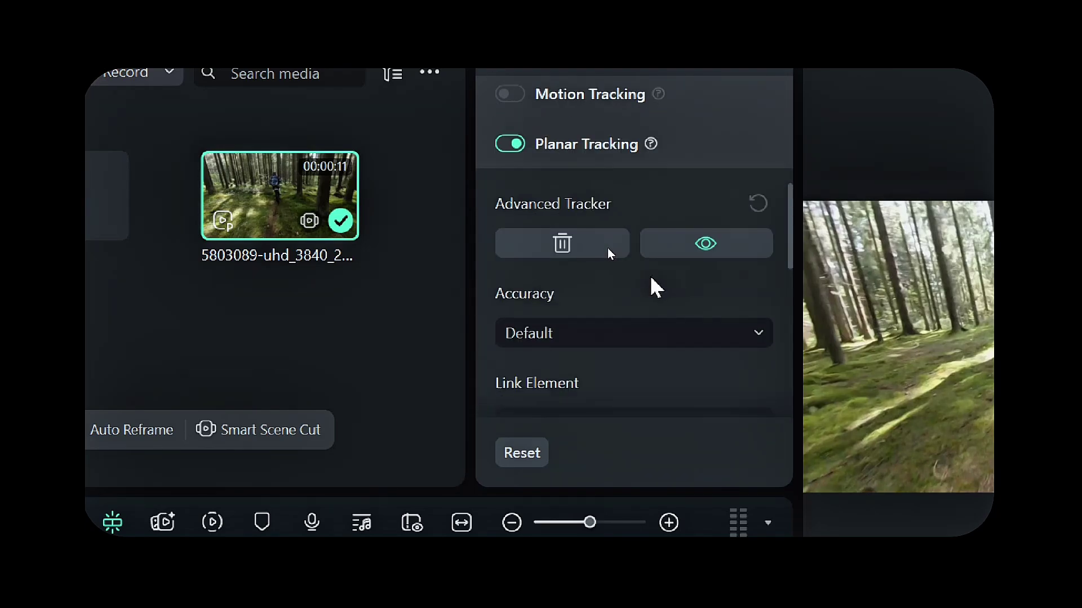
pyautogui.scroll(2, 653, 288)
pyautogui.scroll(-1, 652, 288)
pyautogui.click(571, 320)
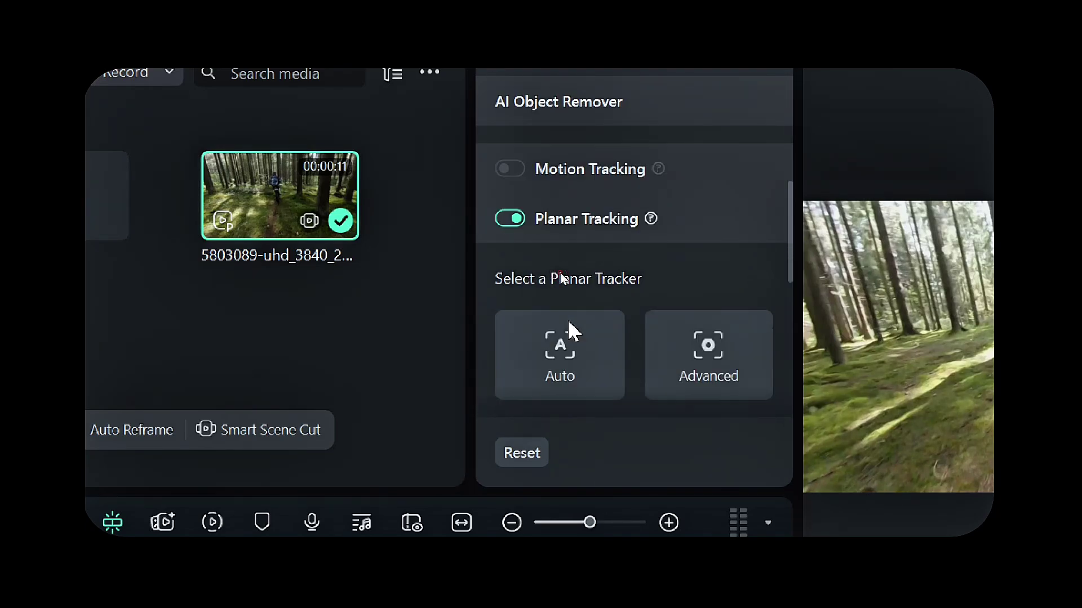
# - Auto-place the tracker, rewind to the start, track the rider through the clip, and show Link Element options
pyautogui.click(560, 355)
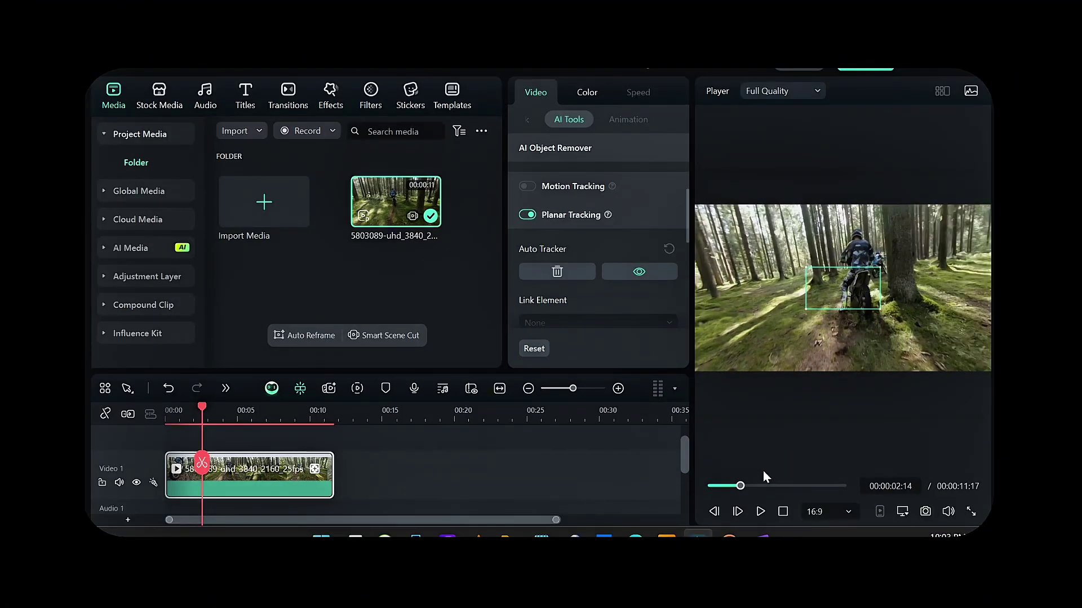
pyautogui.moveTo(737, 485); pyautogui.dragTo(701, 486)
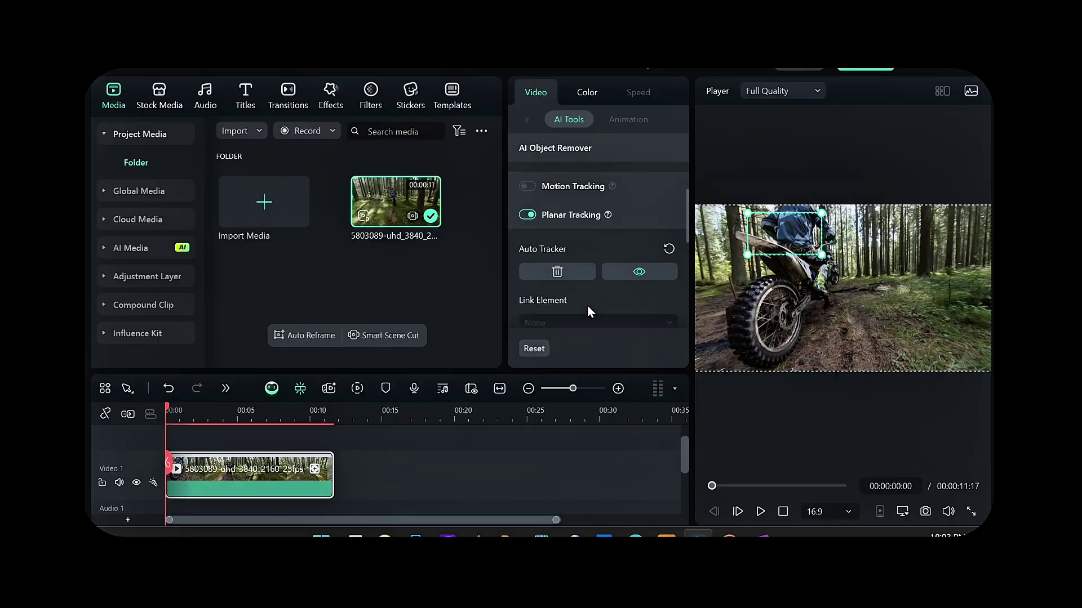
pyautogui.scroll(-2, 616, 271)
pyautogui.scroll(-3, 616, 271)
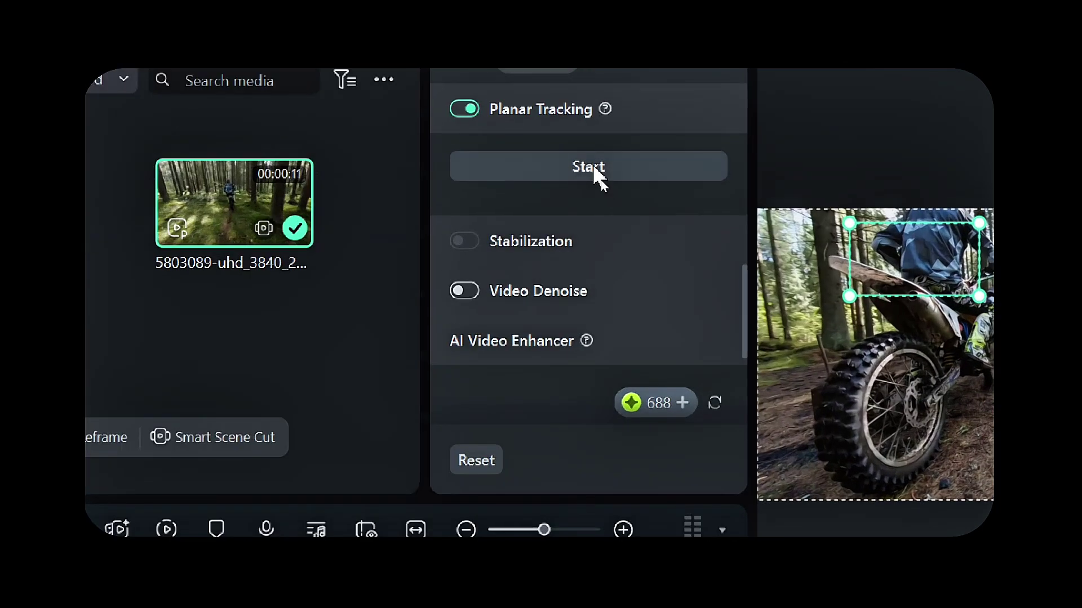
pyautogui.click(596, 177)
pyautogui.click(610, 325)
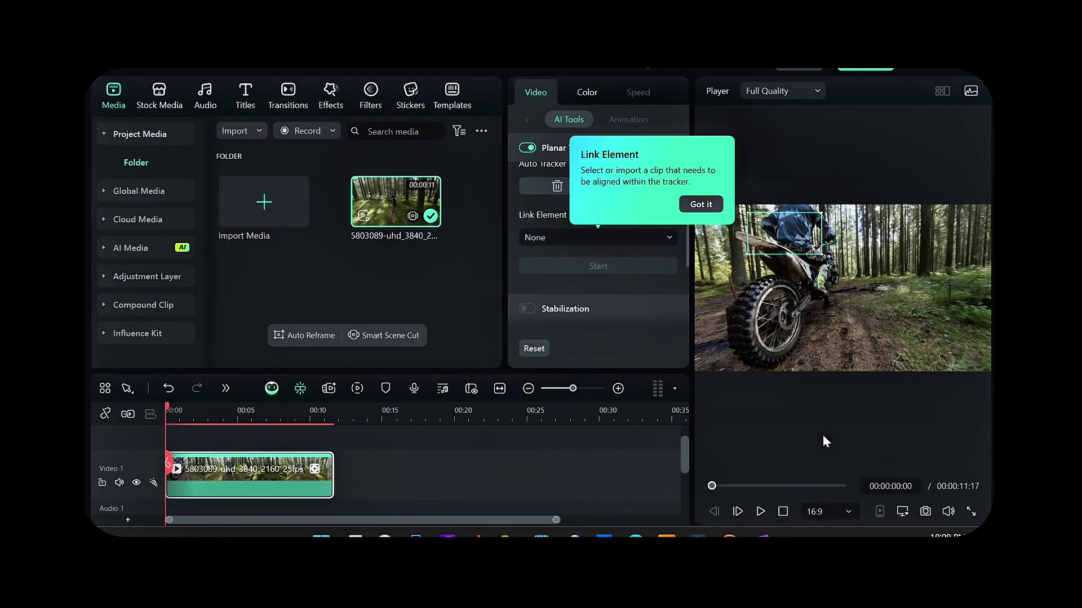
pyautogui.click(701, 204)
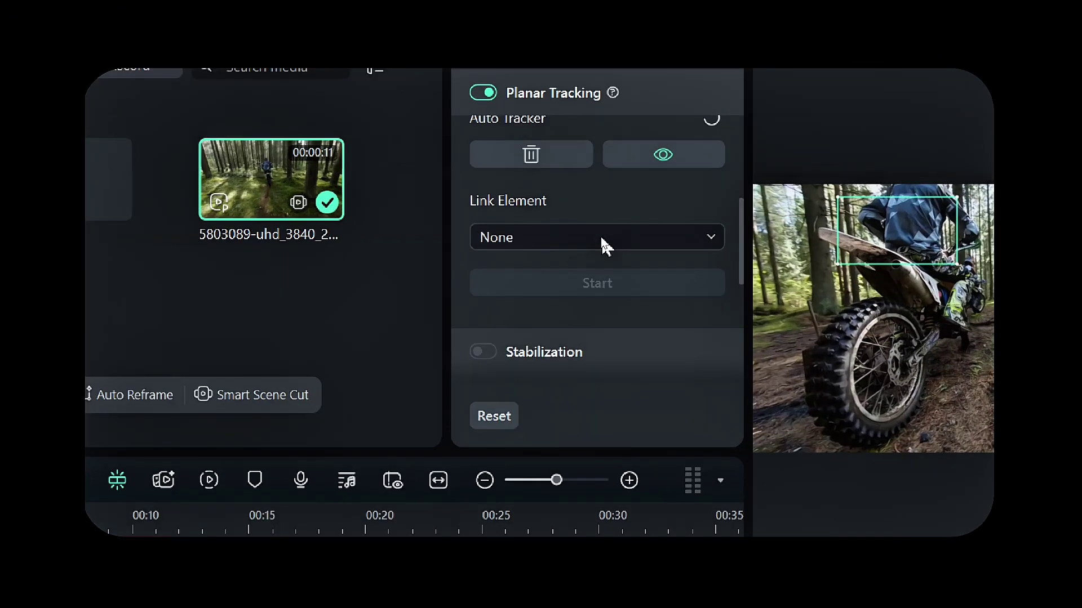
pyautogui.click(599, 239)
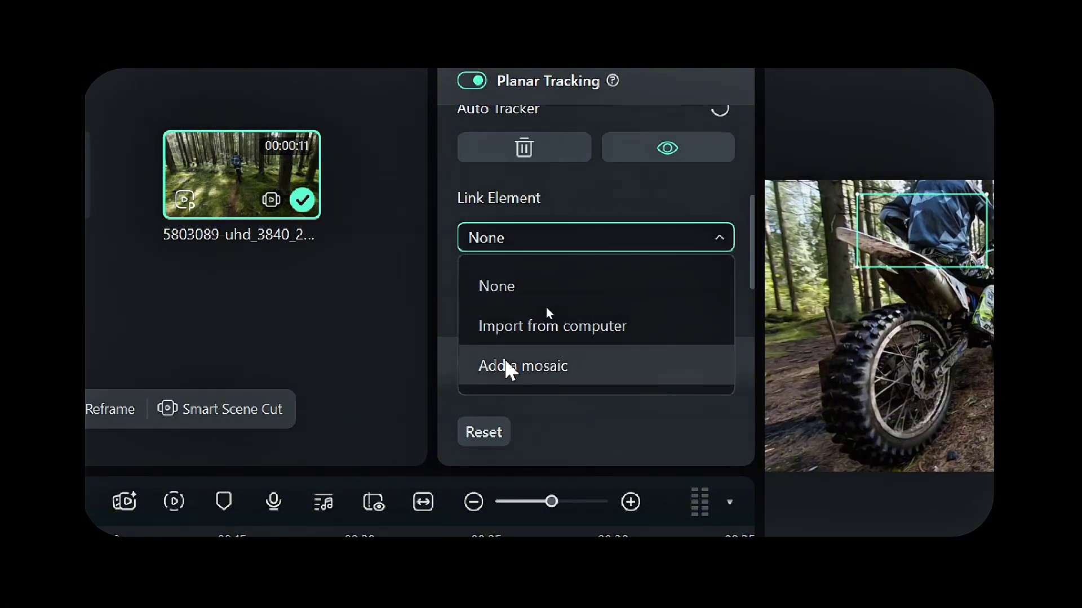
# - Link a mosaic to the tracked rider, select it, and play to confirm it follows him
pyautogui.click(529, 365)
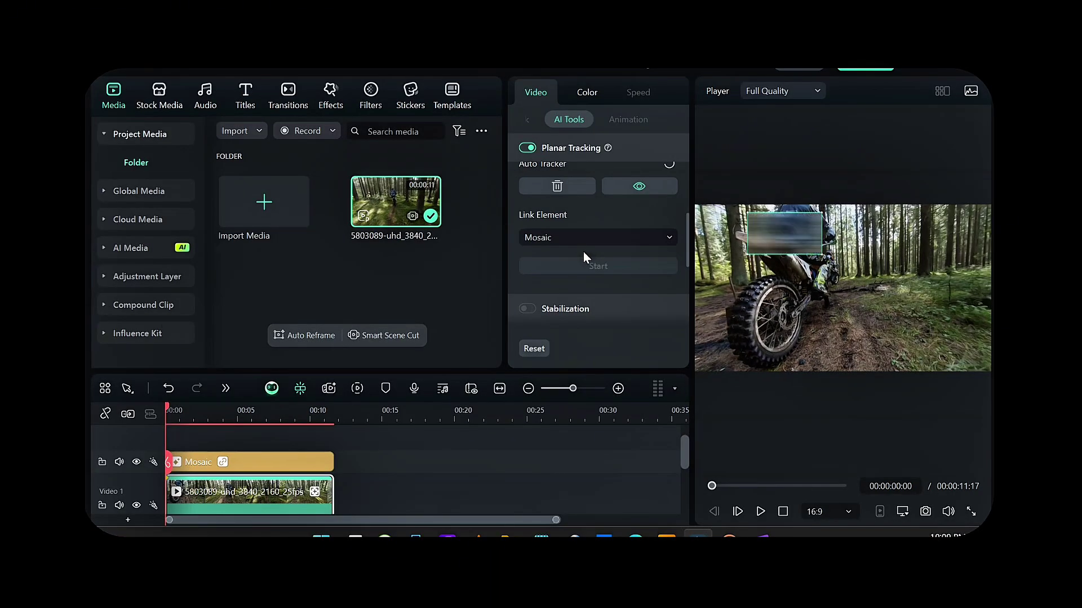
pyautogui.scroll(-1, 583, 258)
pyautogui.scroll(-1, 584, 259)
pyautogui.scroll(2, 583, 259)
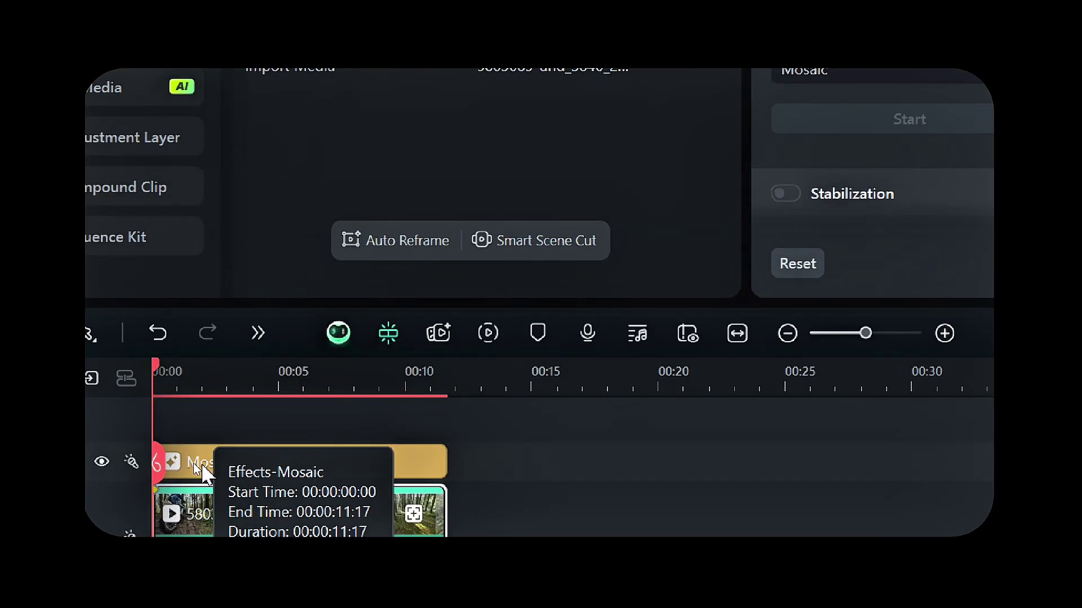
pyautogui.click(194, 463)
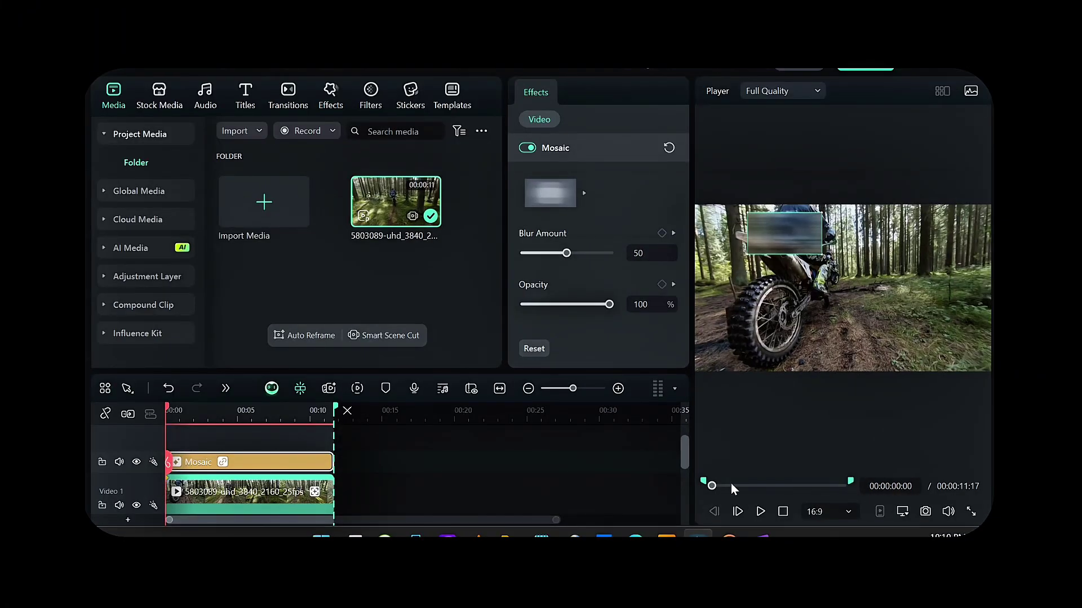
pyautogui.click(761, 512)
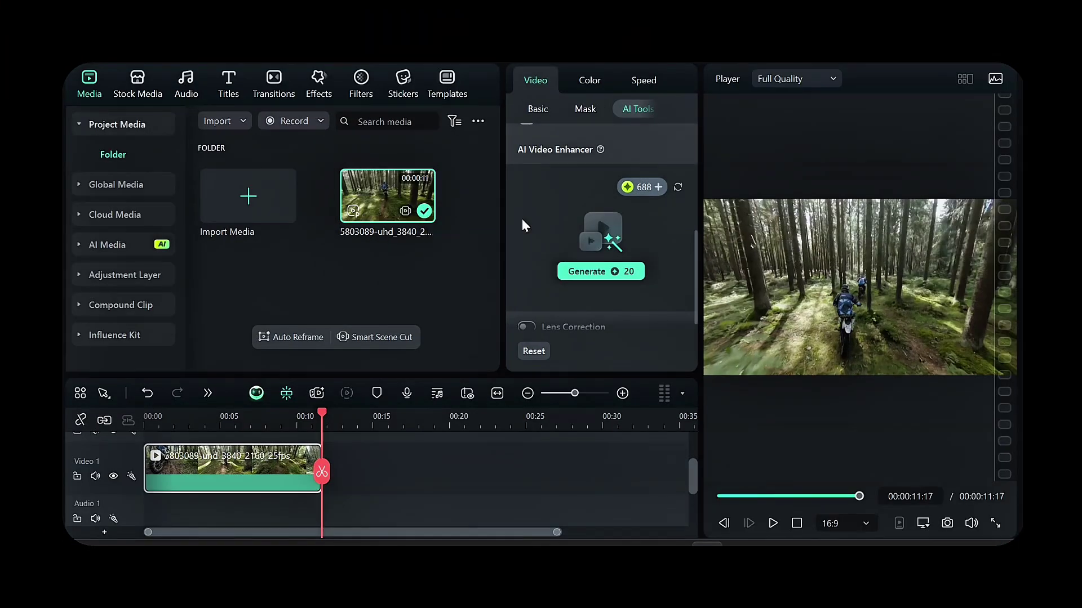
# - Collapse the other AI Tools sections and run AI Video Enhancer's Generate on the forest clip
pyautogui.click(625, 107)
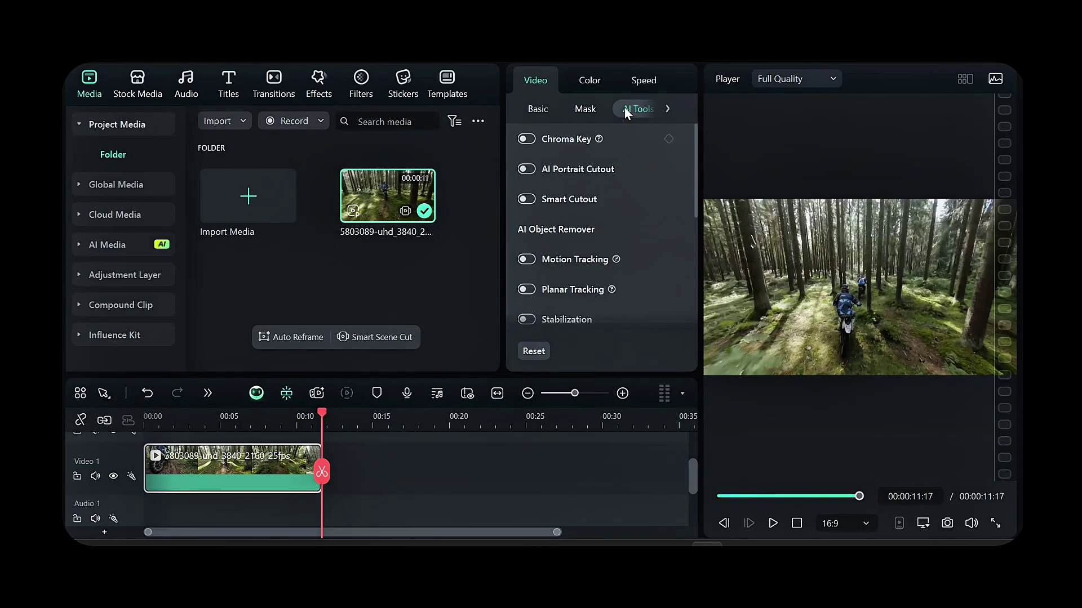
pyautogui.scroll(-3, 573, 267)
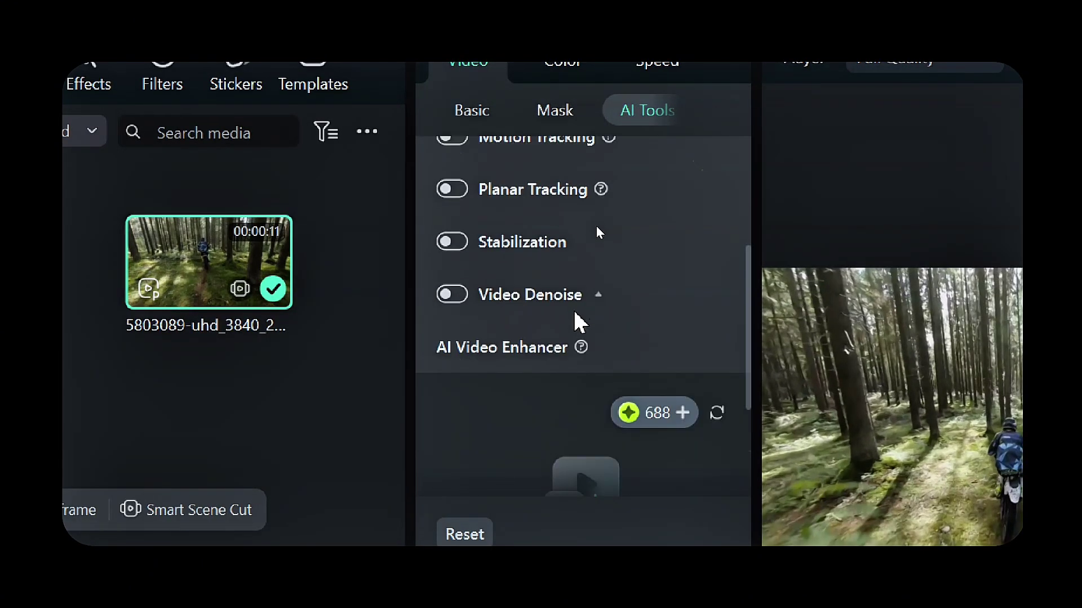
pyautogui.scroll(-1, 575, 321)
pyautogui.click(609, 268)
pyautogui.scroll(3, 643, 254)
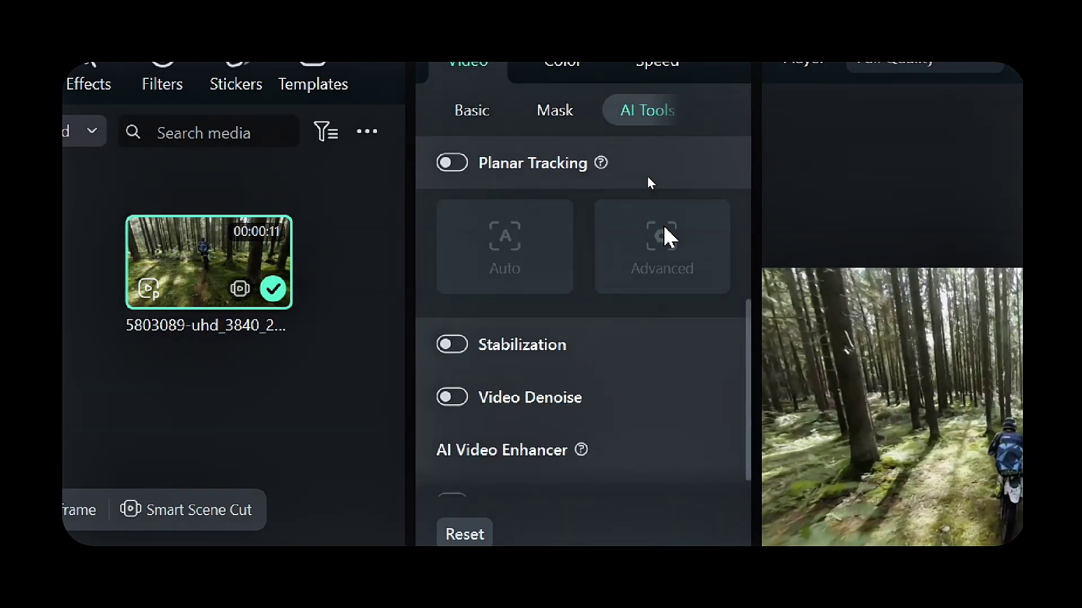
pyautogui.scroll(2, 615, 219)
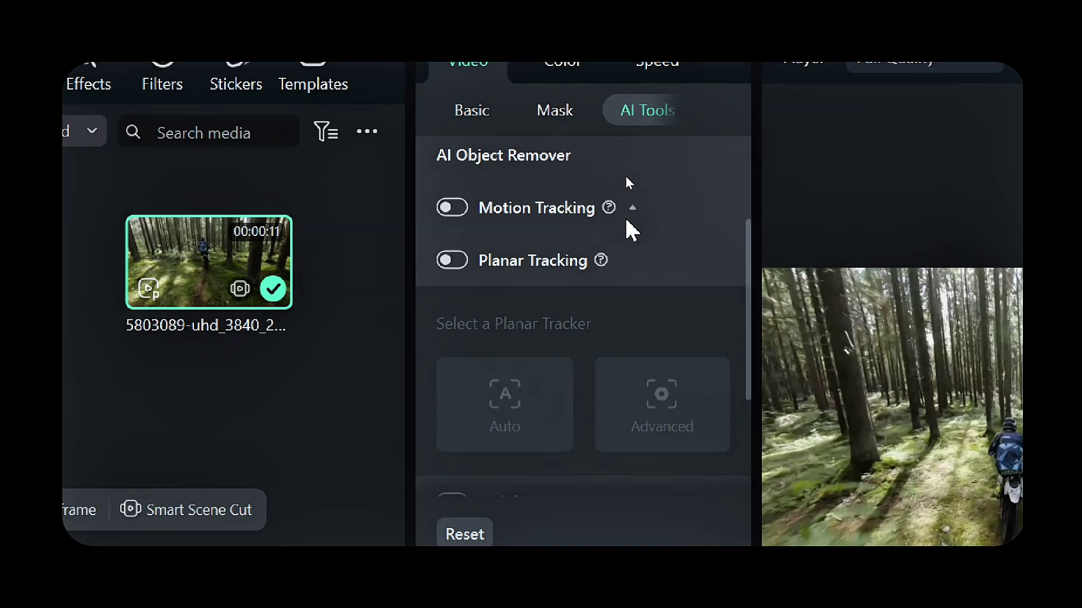
pyautogui.click(627, 261)
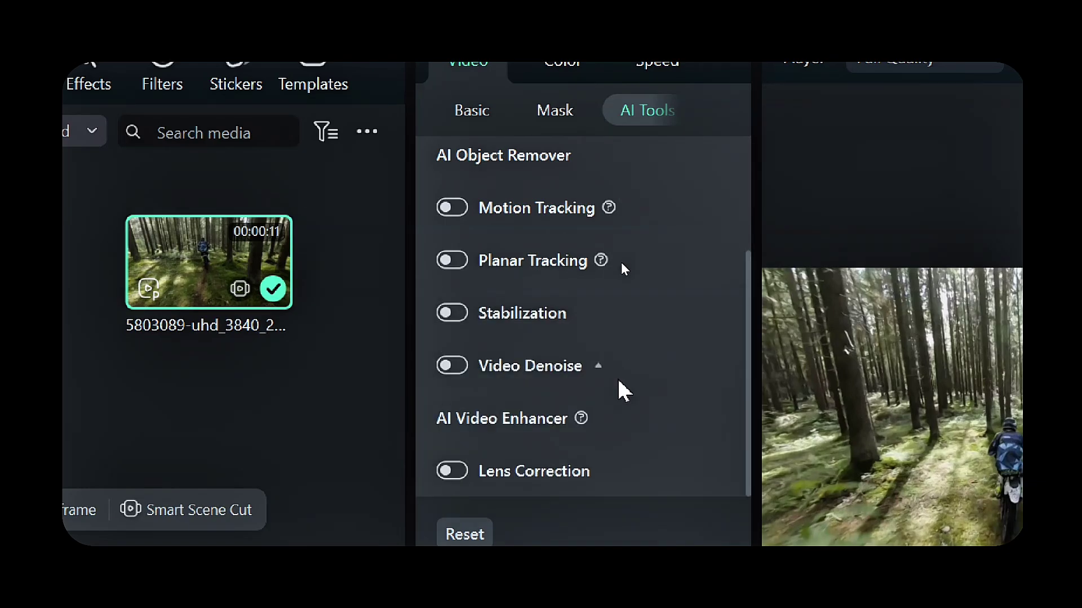
pyautogui.click(605, 419)
pyautogui.scroll(-3, 615, 288)
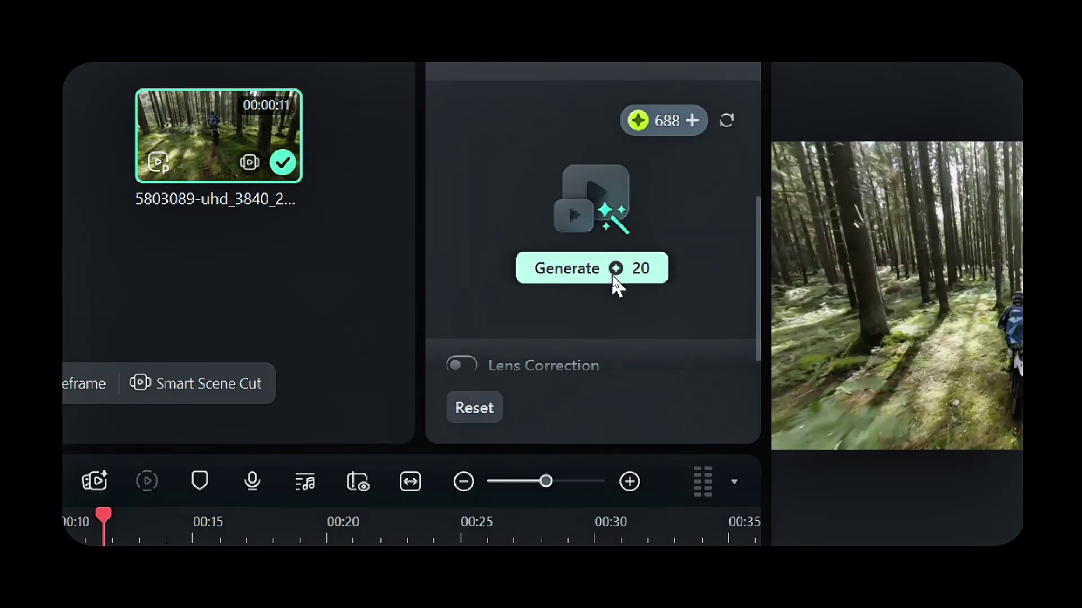
pyautogui.click(612, 276)
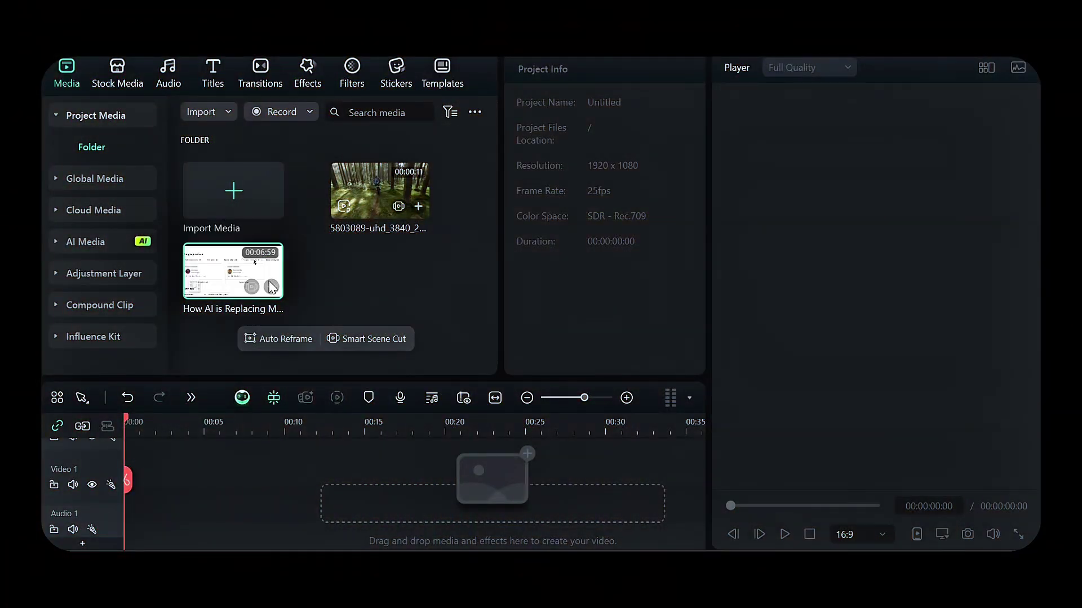
# - Add the speaker clip, put AI Translation after Speed in the toolbar, and open its settings
pyautogui.click(271, 288)
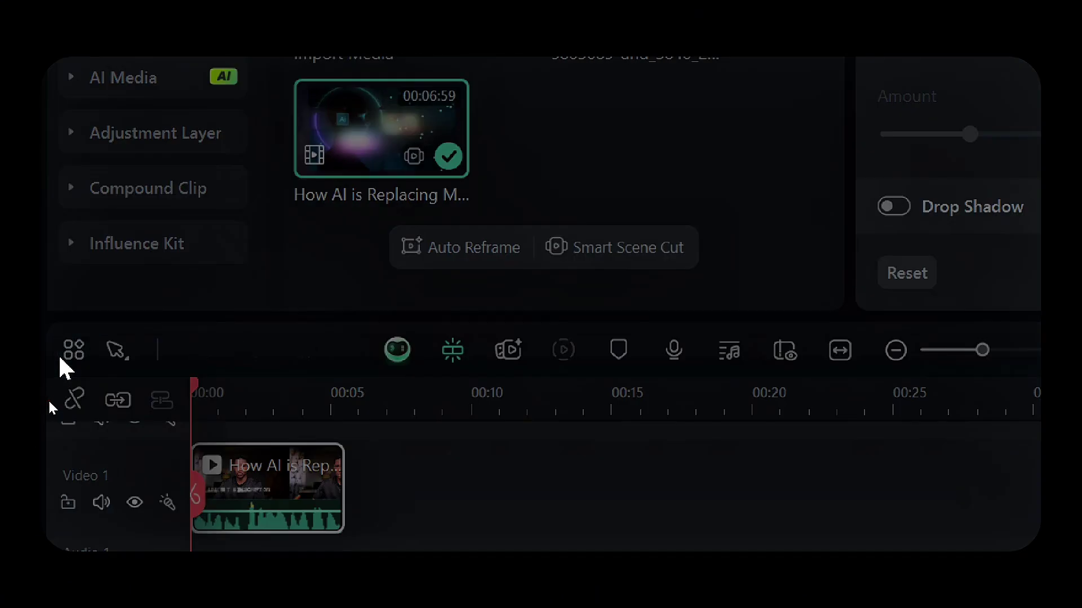
pyautogui.click(72, 353)
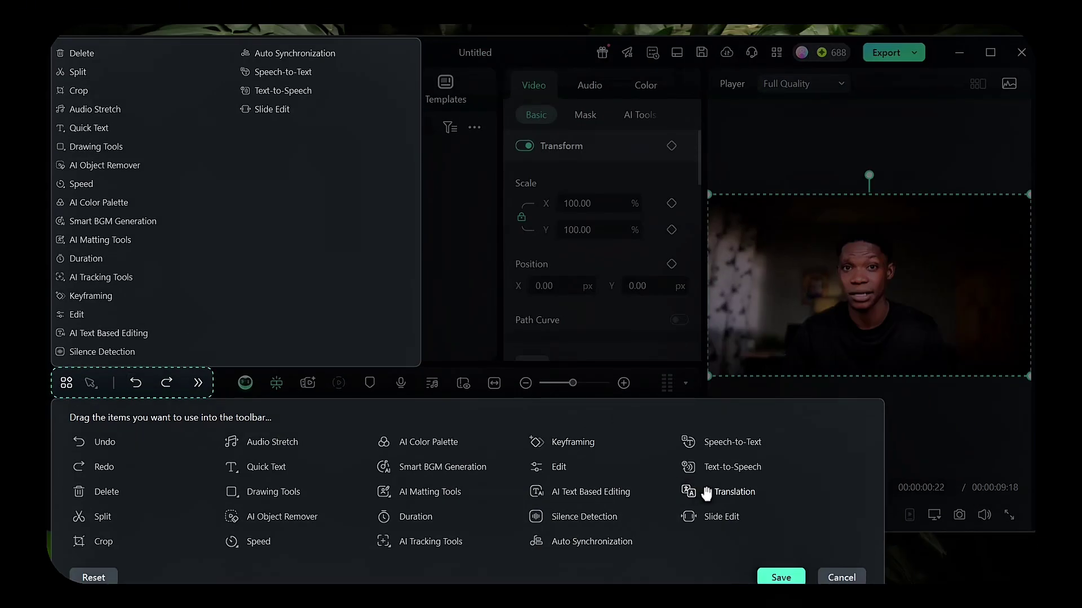
pyautogui.moveTo(548, 472); pyautogui.dragTo(93, 78)
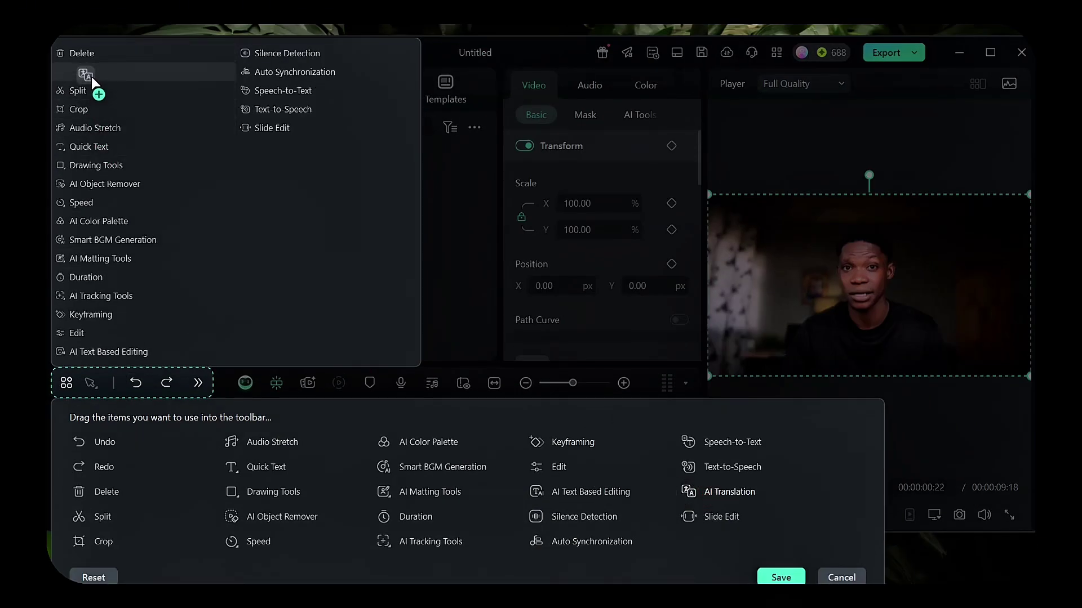
pyautogui.moveTo(93, 75)
pyautogui.mouseDown()
pyautogui.moveTo(102, 213)
pyautogui.moveTo(95, 203)
pyautogui.mouseUp()
pyautogui.click(781, 578)
pyautogui.click(200, 421)
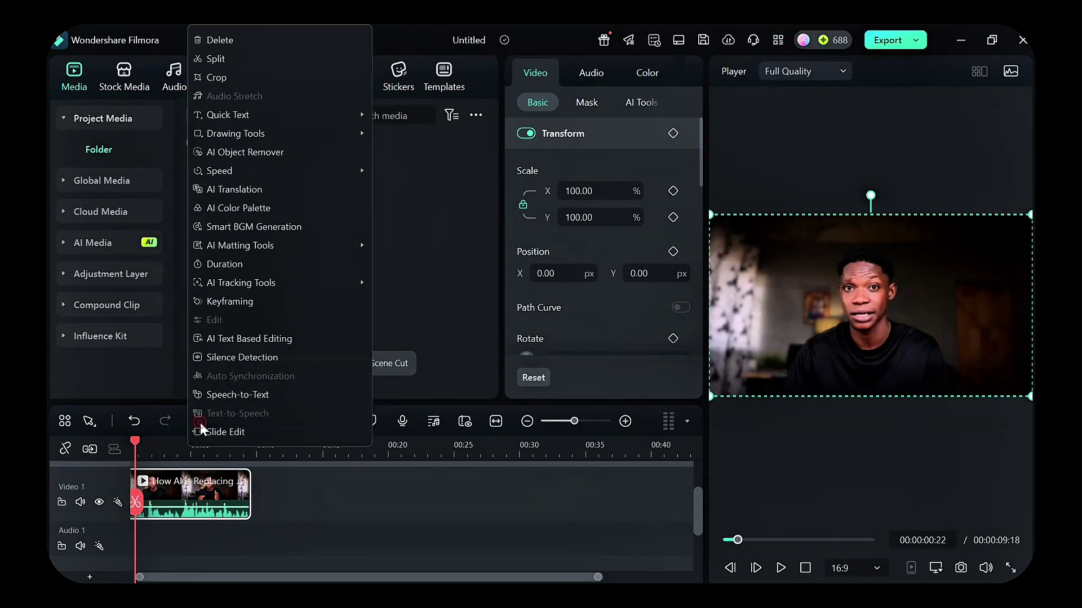
pyautogui.click(265, 189)
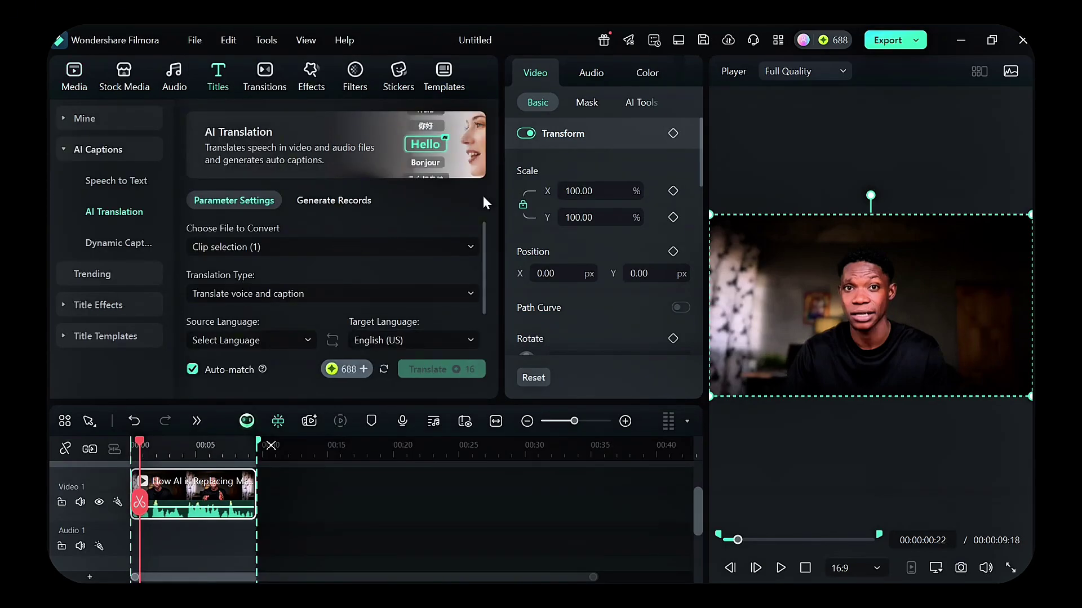
# - Confirm the clip to translate and keep the translation type as voice and caption
pyautogui.click(345, 243)
pyautogui.click(319, 289)
pyautogui.click(246, 287)
pyautogui.click(245, 291)
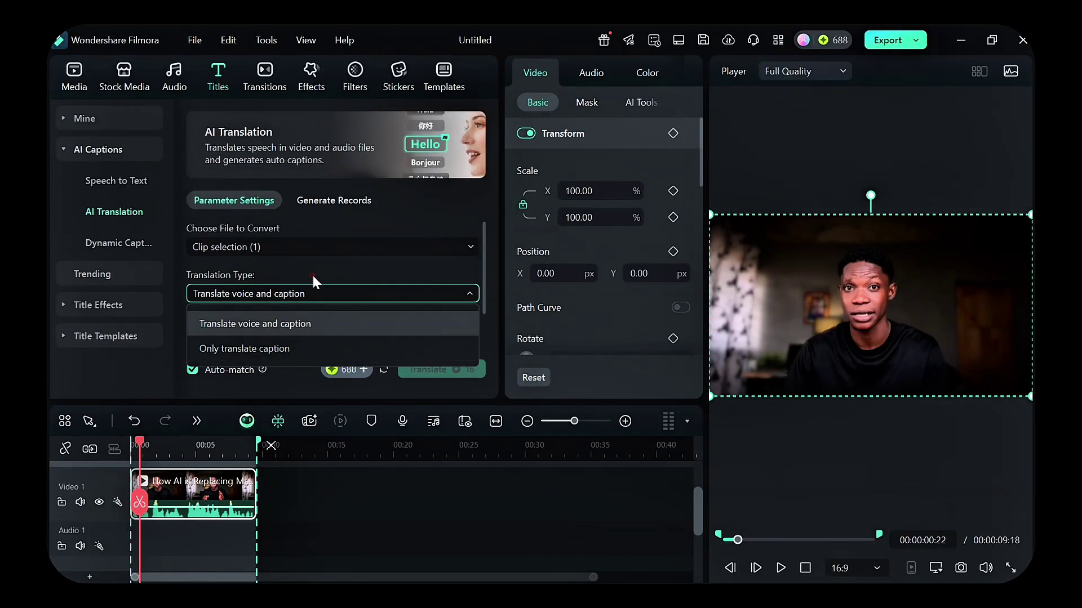
pyautogui.click(312, 284)
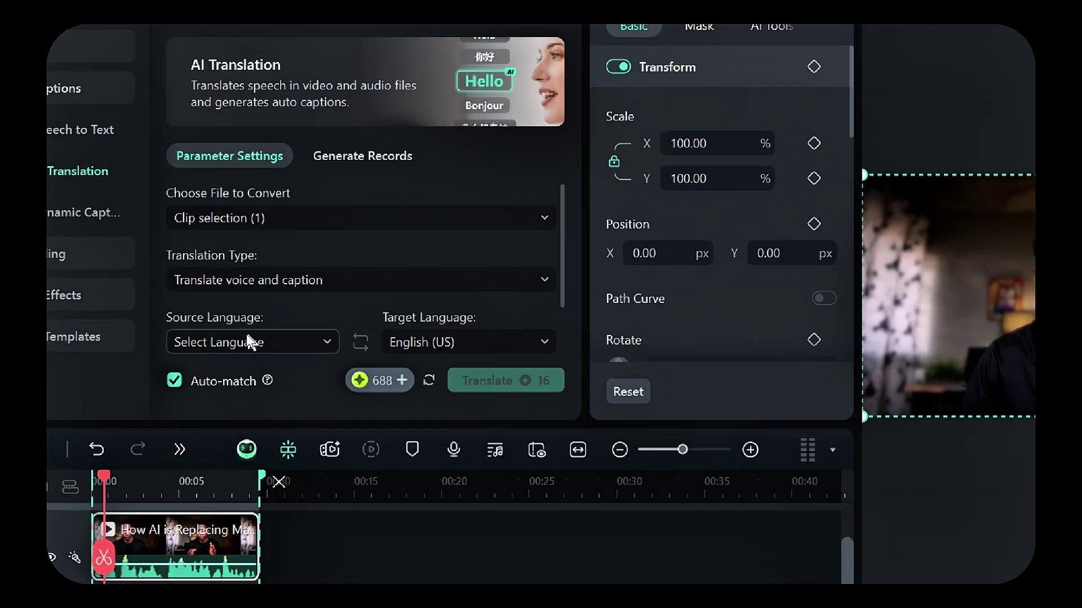
# - Translate from English (US) to French (France) with lip-sync turned on
pyautogui.click(245, 338)
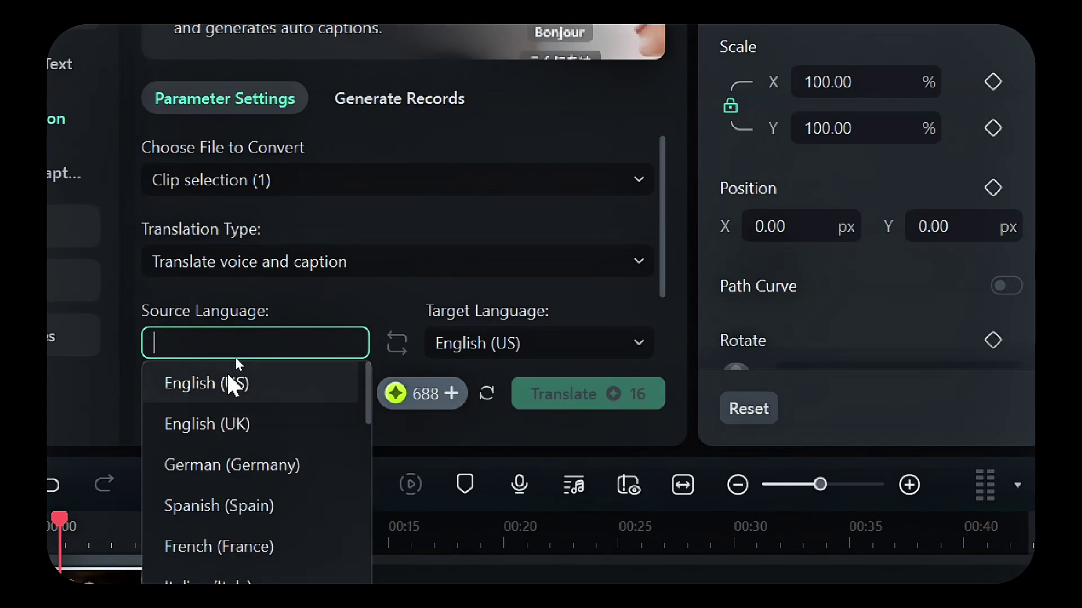
pyautogui.click(235, 363)
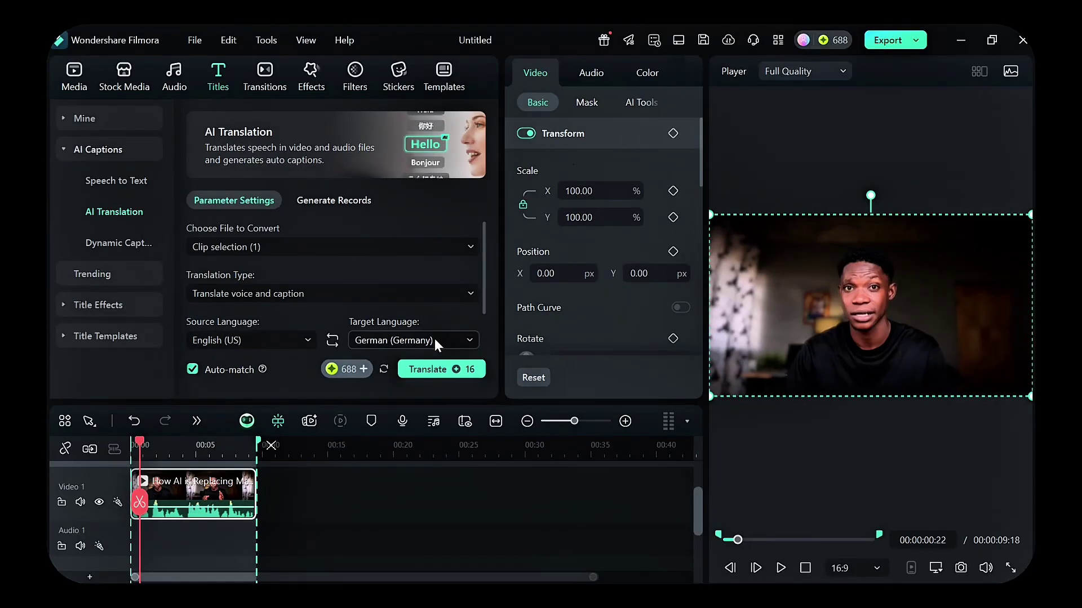
pyautogui.click(434, 340)
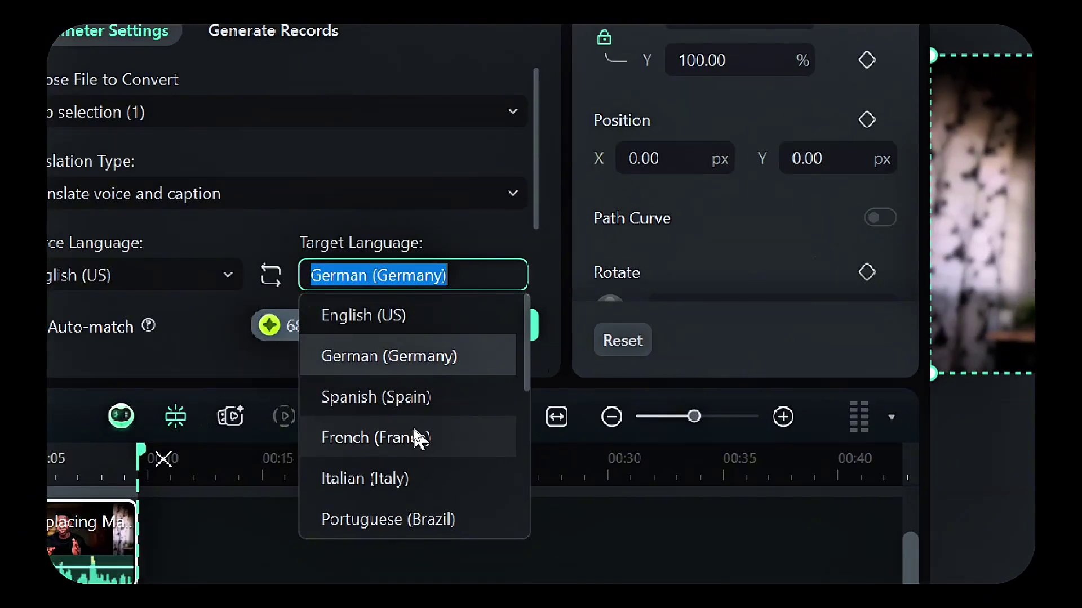
pyautogui.click(415, 429)
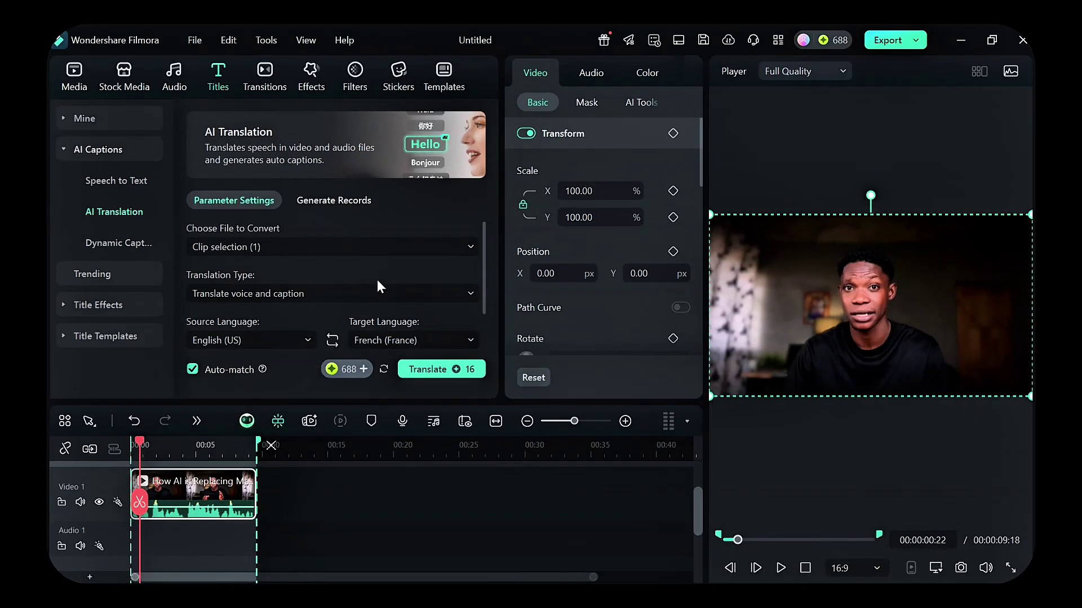
pyautogui.scroll(-2, 377, 279)
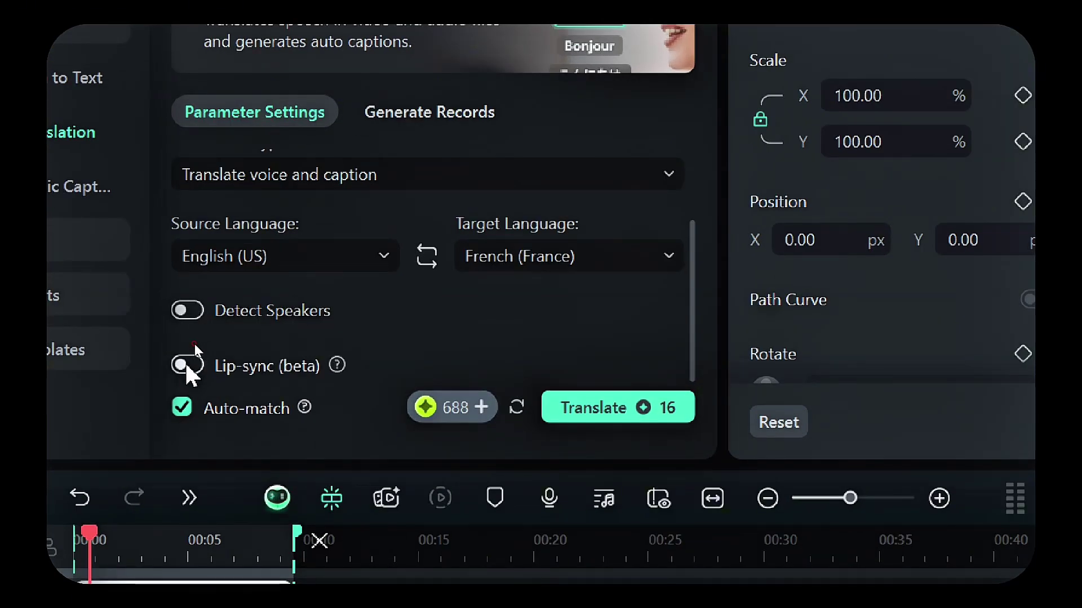
pyautogui.click(186, 363)
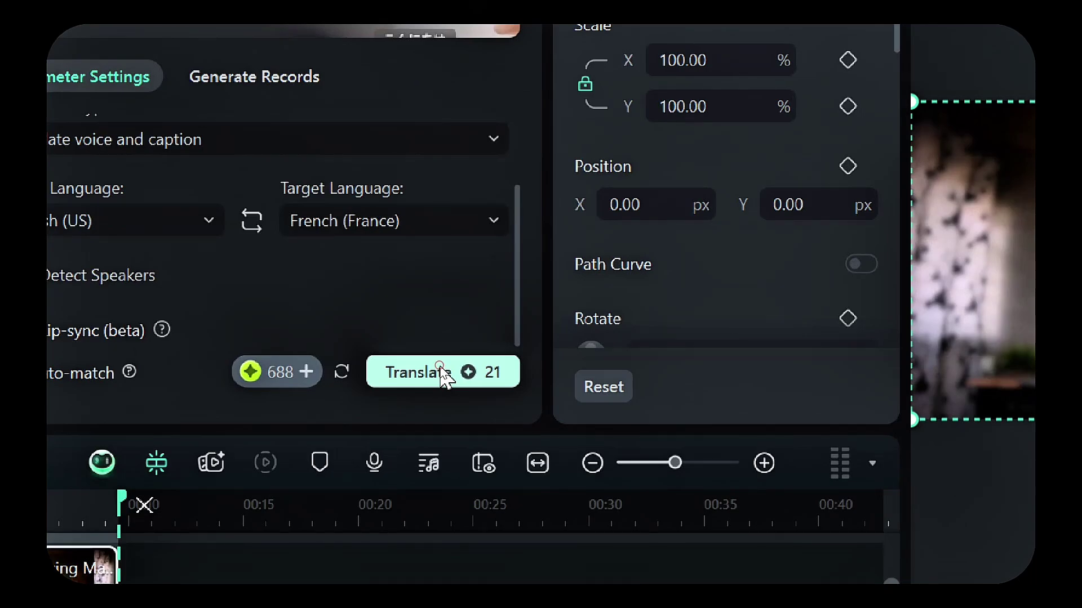
pyautogui.click(440, 371)
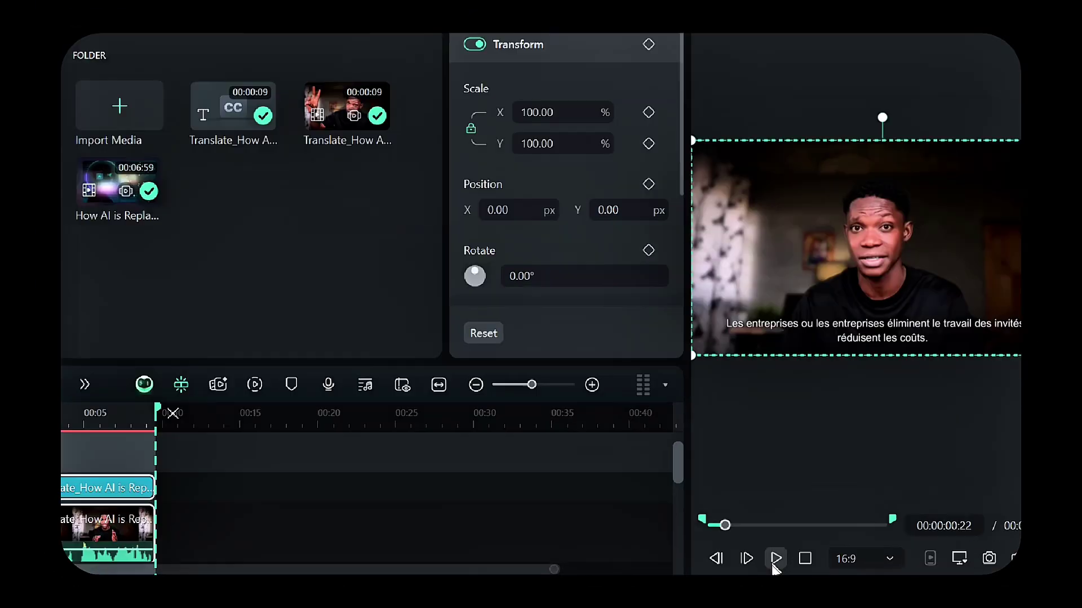
# - Play the translated clip to preview its French subtitles
pyautogui.click(775, 560)
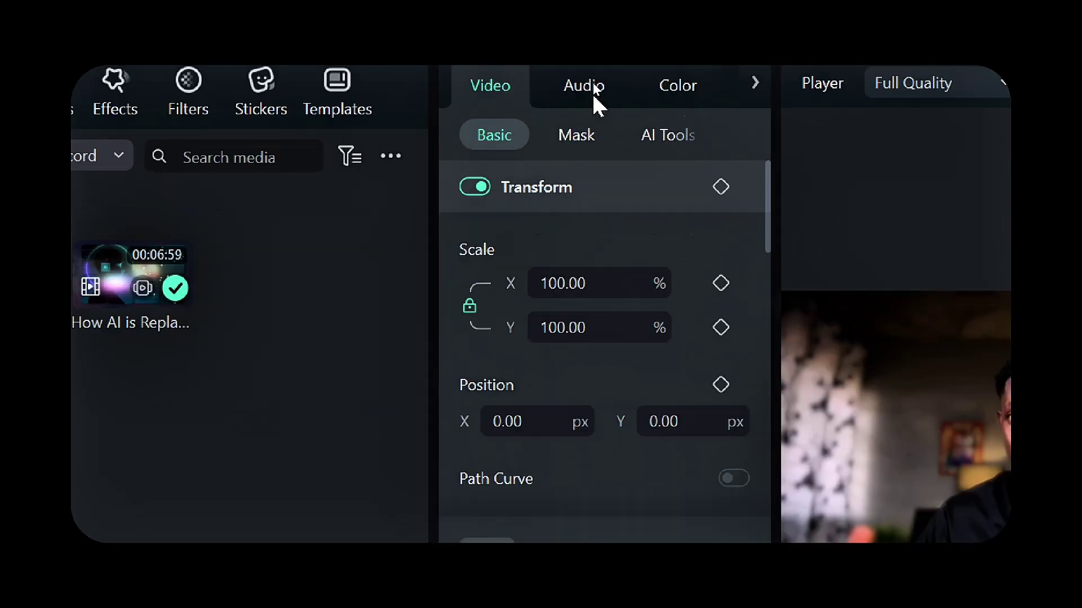
# - Open the speaker clip's Audio settings and switch on AI Voice Enhancer
pyautogui.click(594, 96)
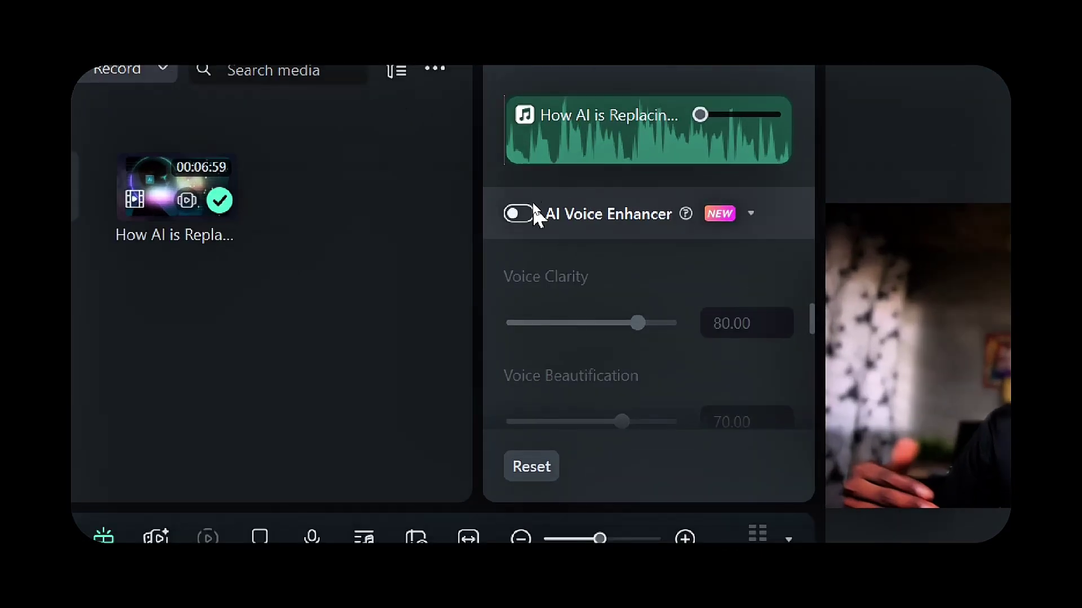
pyautogui.click(528, 210)
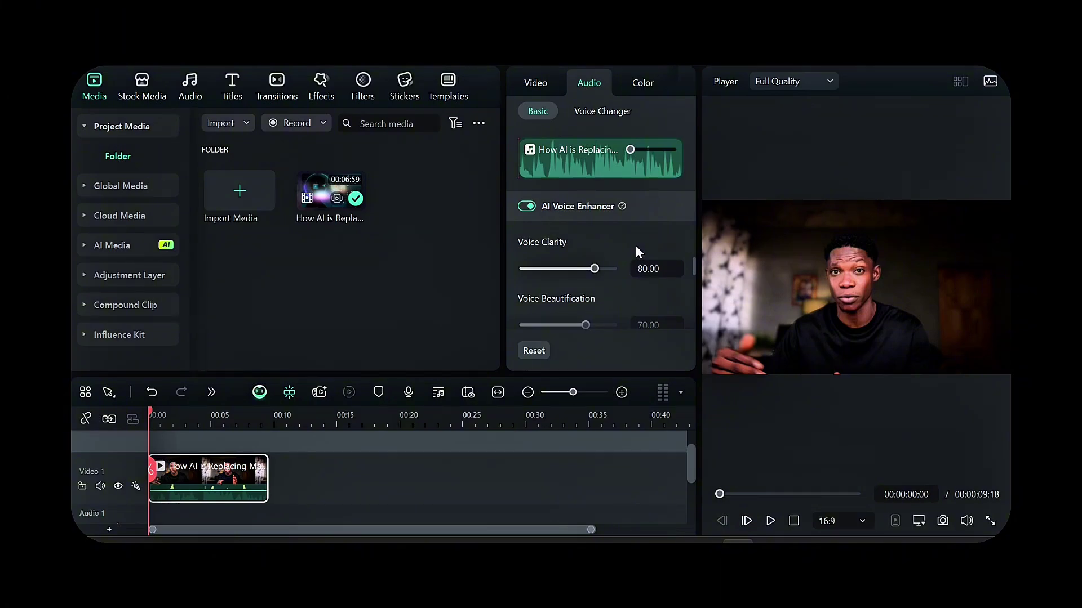
pyautogui.scroll(-2, 636, 248)
pyautogui.scroll(2, 636, 247)
pyautogui.scroll(-1, 635, 247)
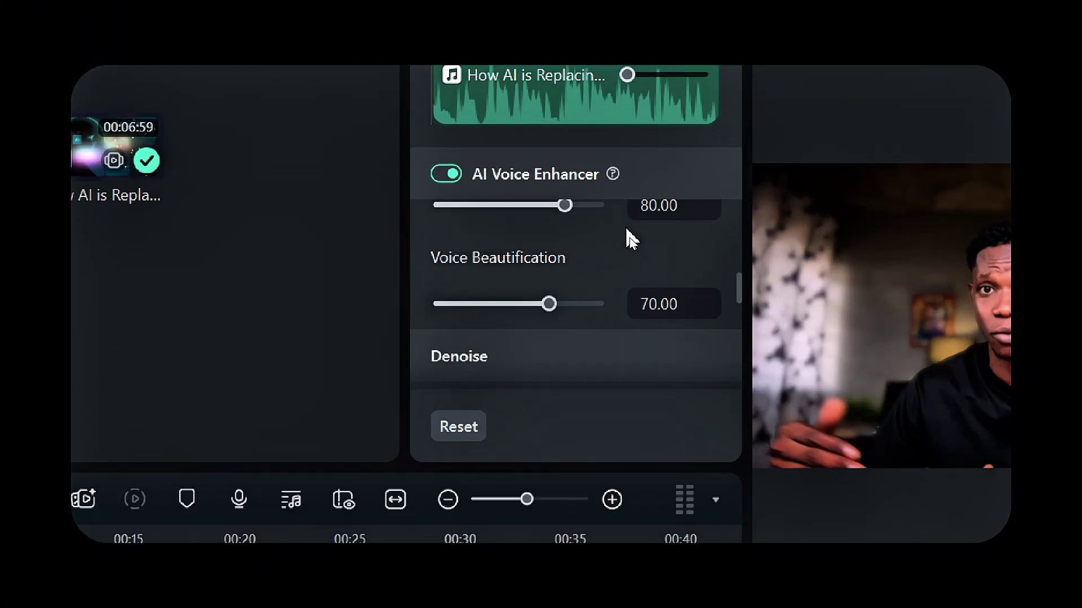
pyautogui.scroll(1, 609, 254)
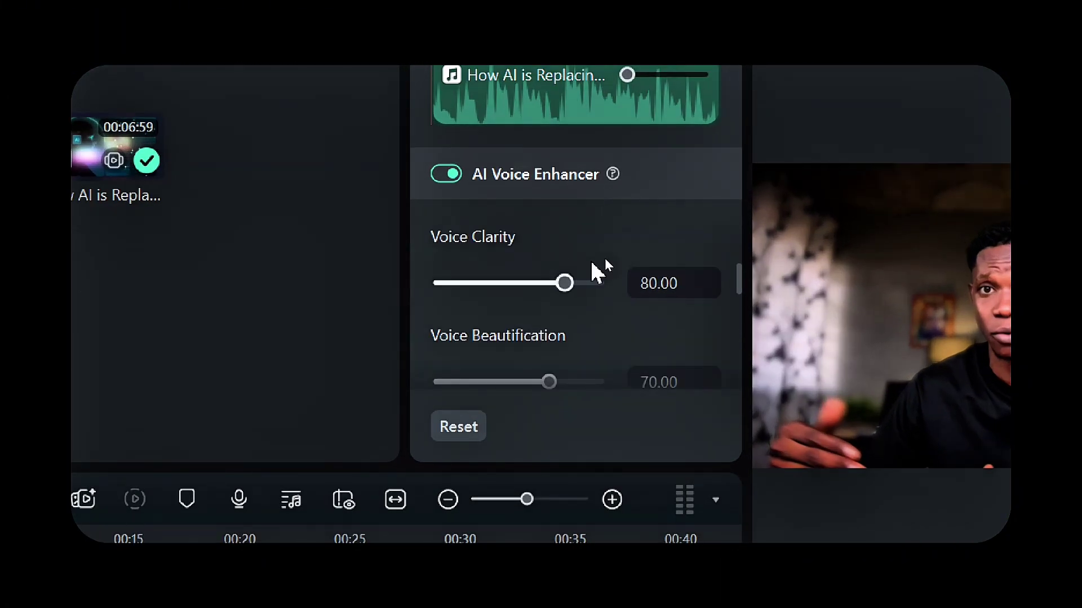
pyautogui.scroll(-1, 511, 321)
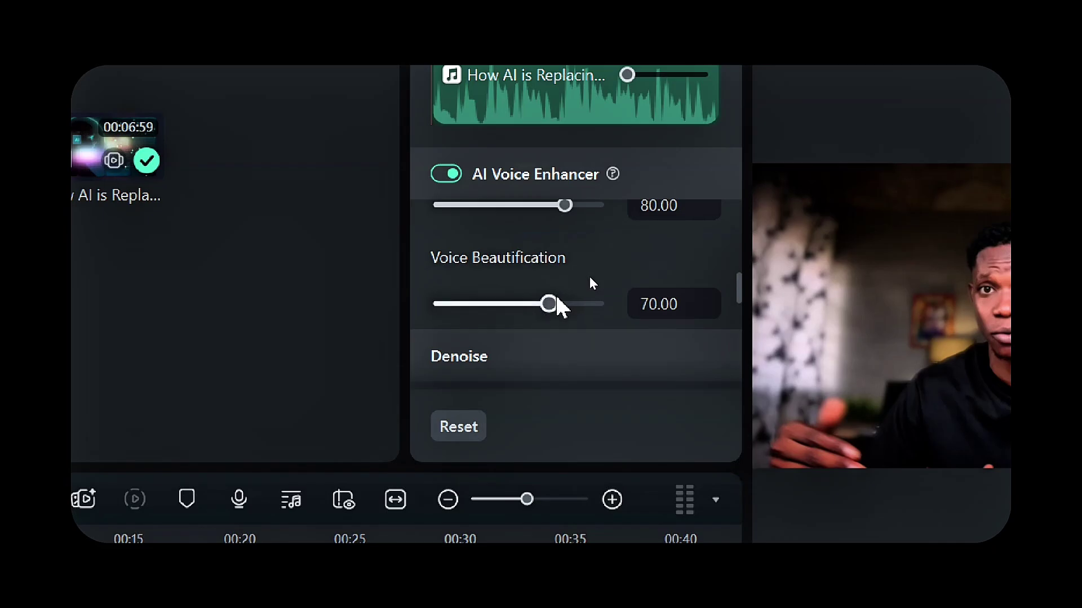
pyautogui.moveTo(556, 307); pyautogui.dragTo(555, 308)
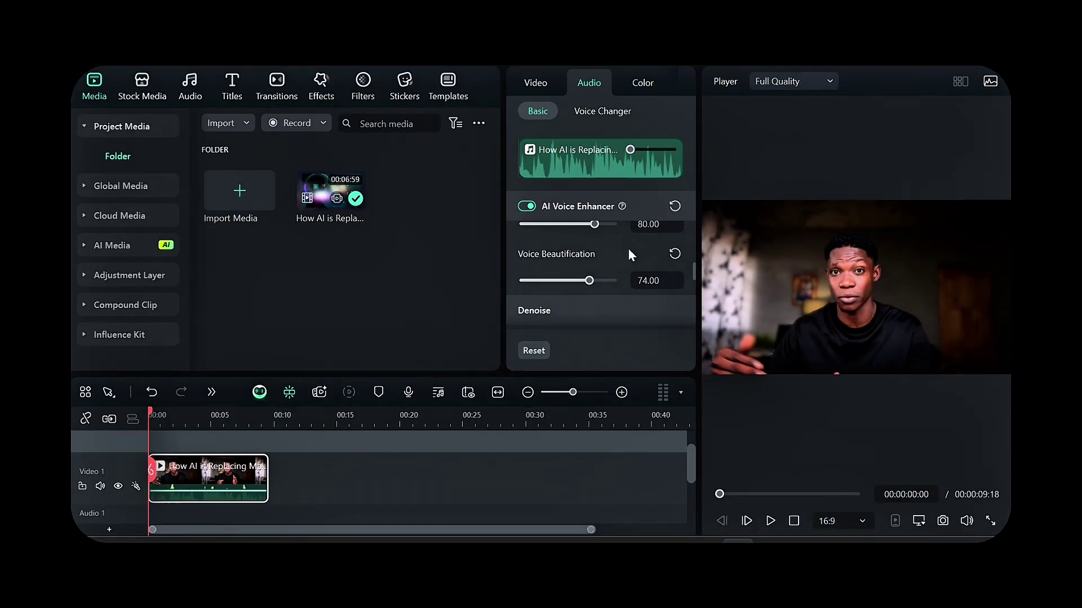
pyautogui.scroll(-1, 628, 251)
pyautogui.scroll(-2, 628, 250)
pyautogui.scroll(1, 627, 249)
pyautogui.scroll(1, 627, 248)
pyautogui.scroll(1, 628, 249)
pyautogui.scroll(1, 629, 250)
pyautogui.scroll(2, 629, 251)
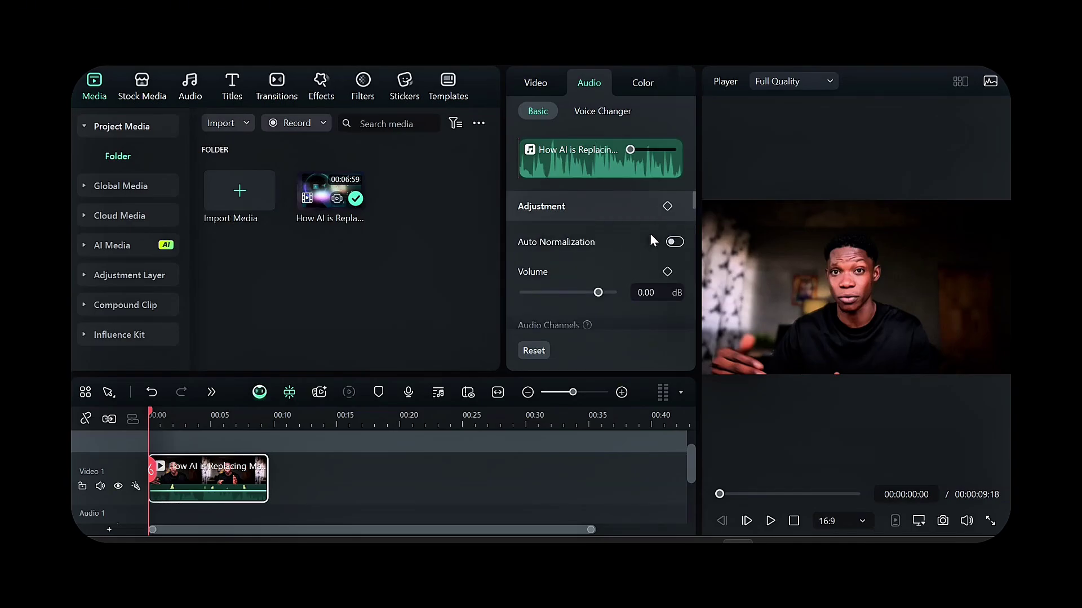
pyautogui.scroll(-1, 650, 234)
pyautogui.scroll(-1, 650, 233)
pyautogui.scroll(-1, 650, 233)
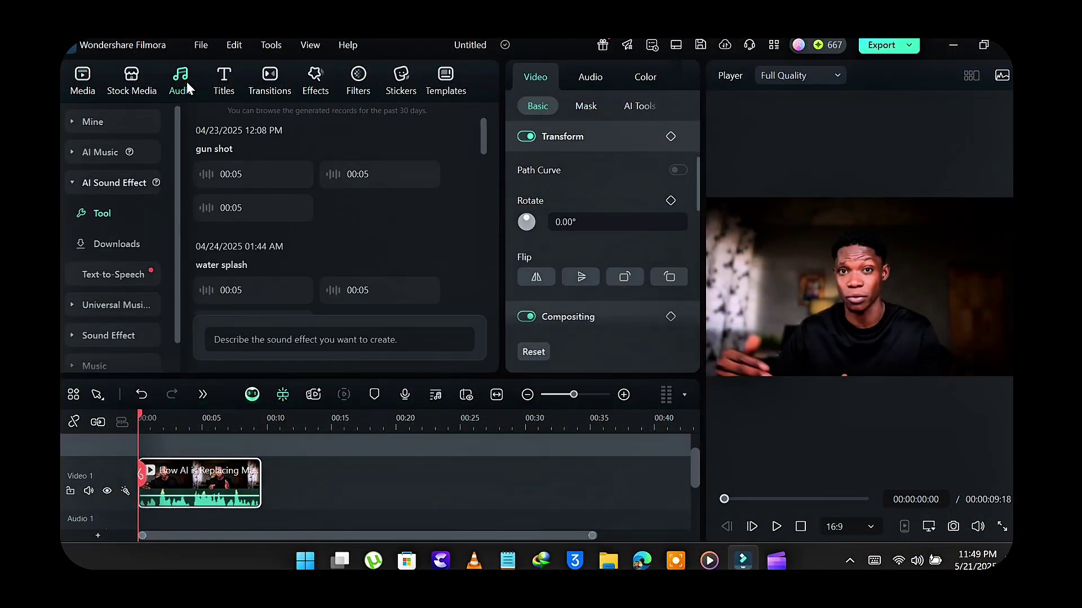
pyautogui.scroll(-3, 348, 173)
pyautogui.scroll(-3, 350, 224)
pyautogui.scroll(-3, 353, 232)
pyautogui.scroll(3, 353, 233)
pyautogui.scroll(3, 353, 232)
pyautogui.moveTo(252, 174)
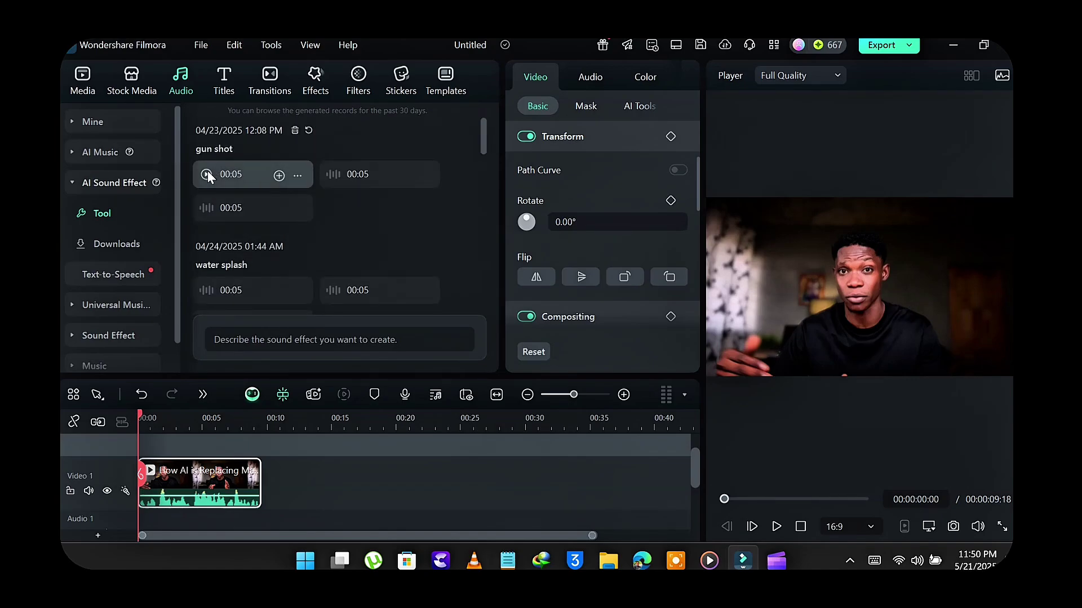
# - Replay the earlier gun shot effect, generate a 'someone running' effect, and preview two results
pyautogui.click(208, 173)
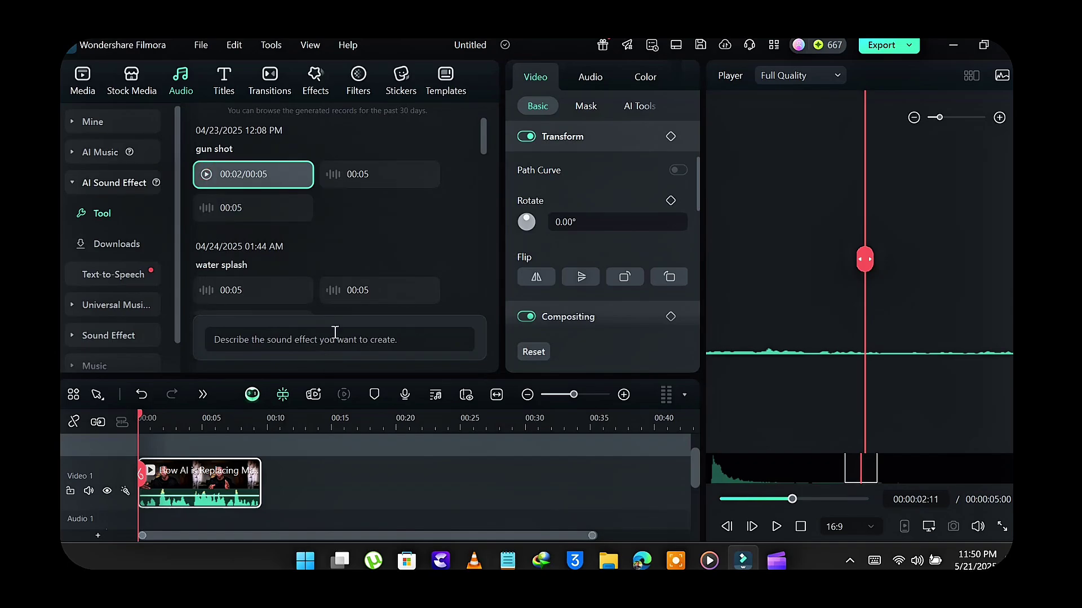
pyautogui.scroll(-2, 382, 267)
pyautogui.scroll(-2, 382, 270)
pyautogui.scroll(-2, 379, 287)
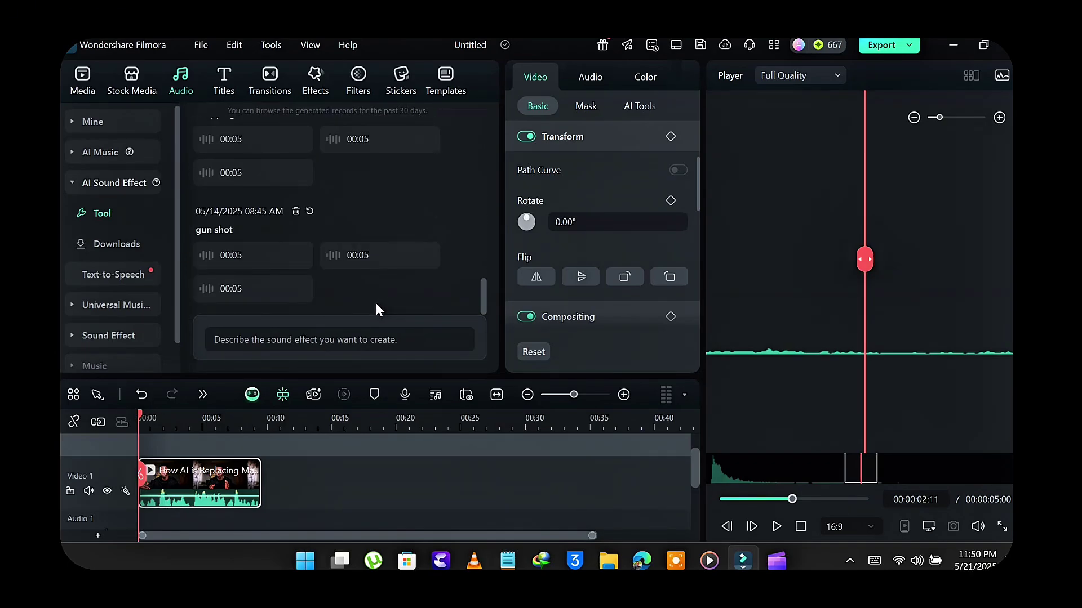
pyautogui.click(354, 335)
pyautogui.write('someone runnin')
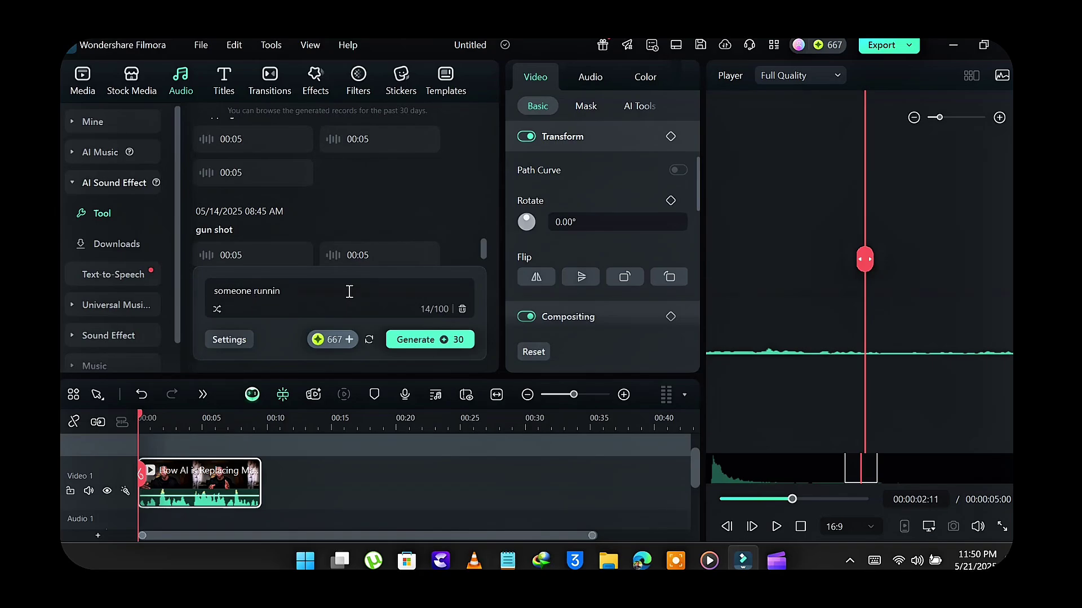
pyautogui.write('g')
pyautogui.click(414, 340)
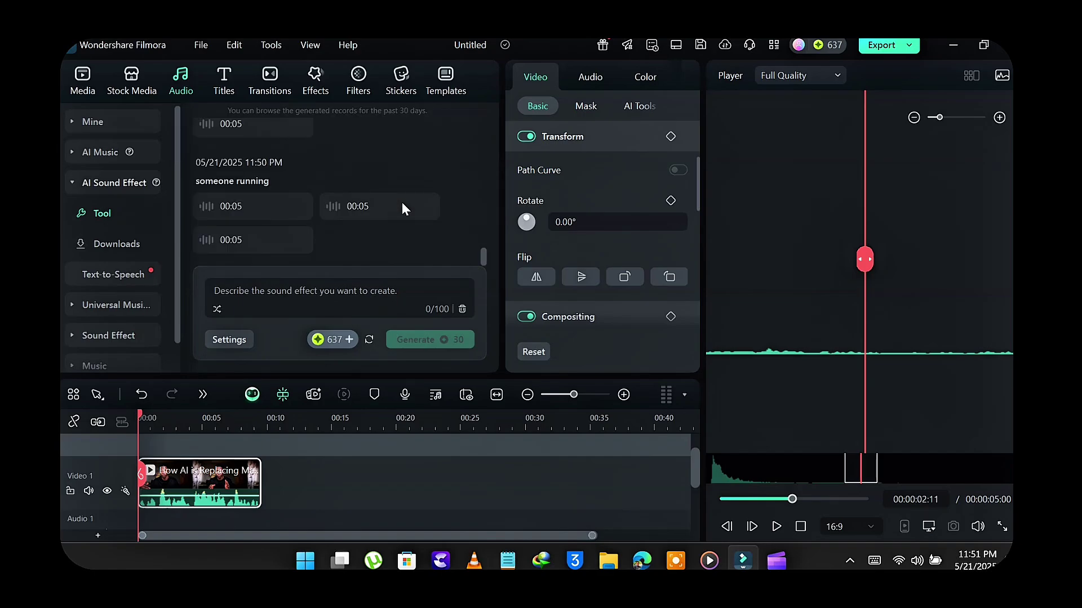
pyautogui.click(279, 208)
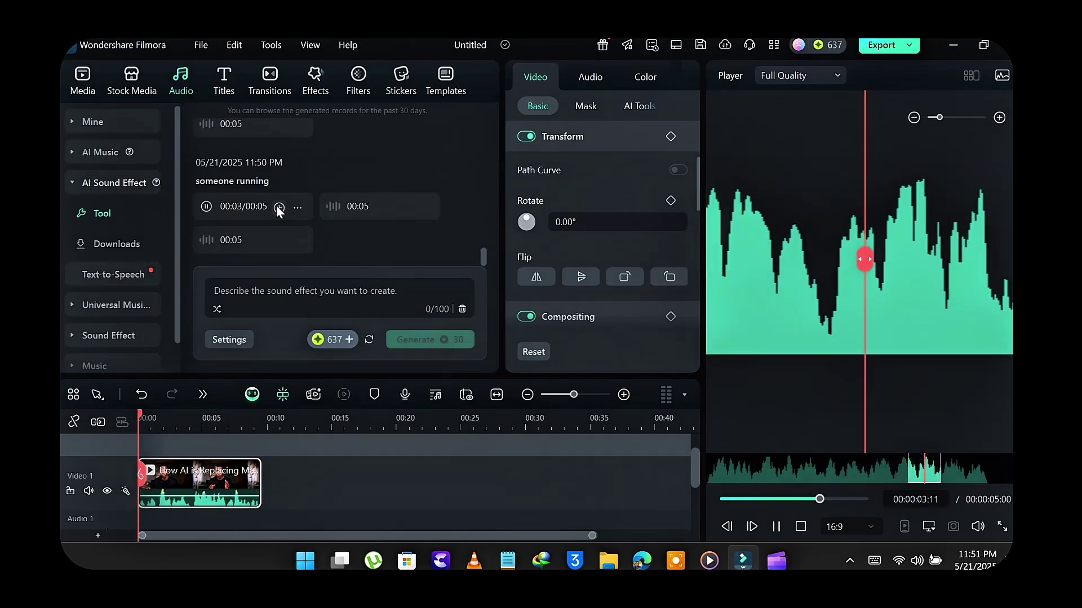
pyautogui.click(278, 242)
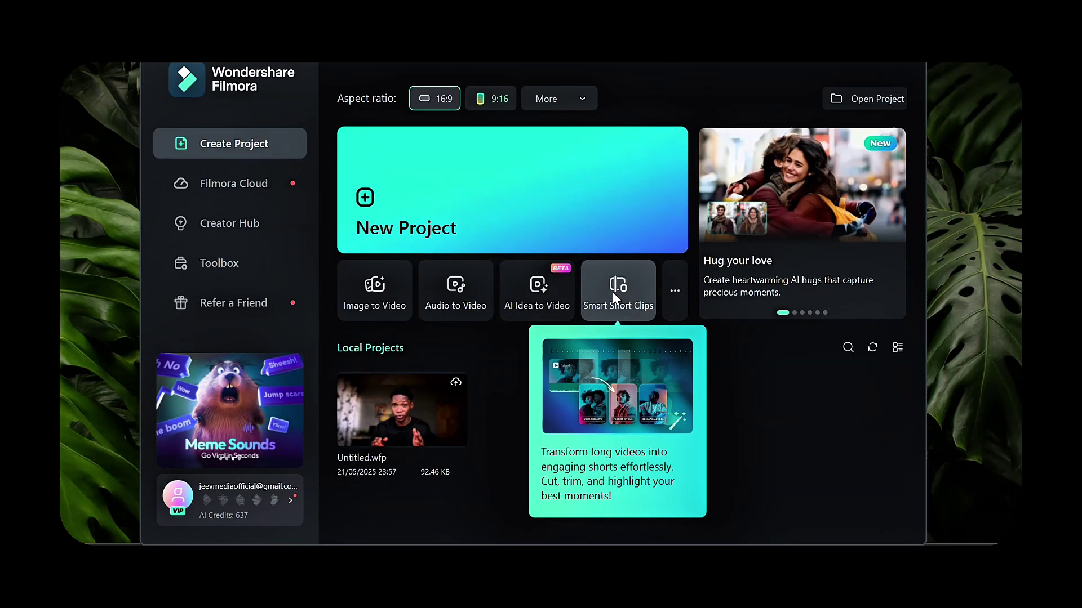
# - Upload the How AI is Replacing Marketers video into Smart Short Clips
pyautogui.click(616, 297)
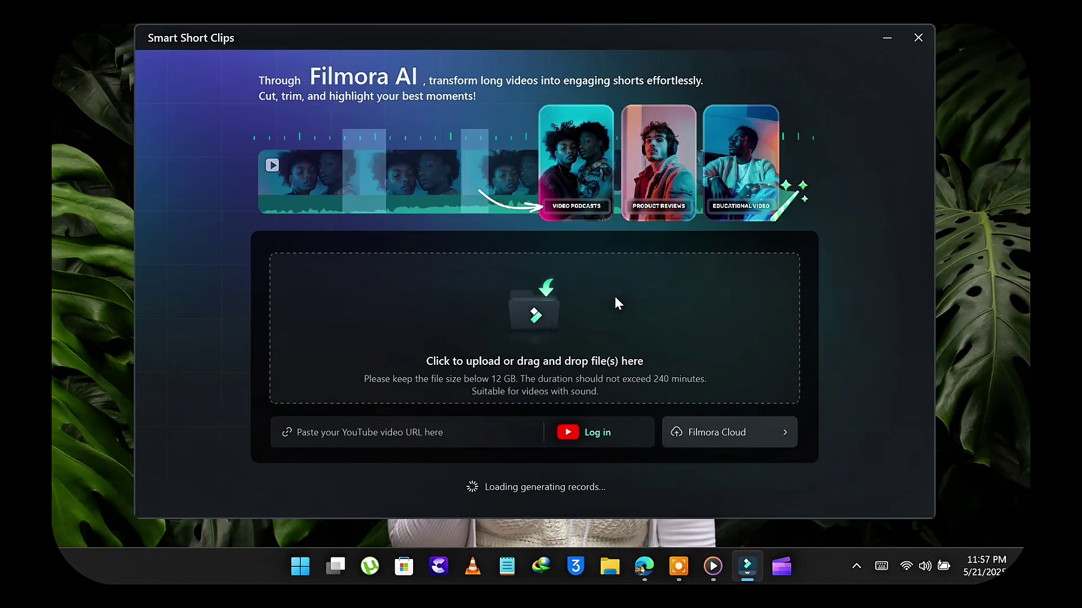
pyautogui.scroll(-2, 532, 317)
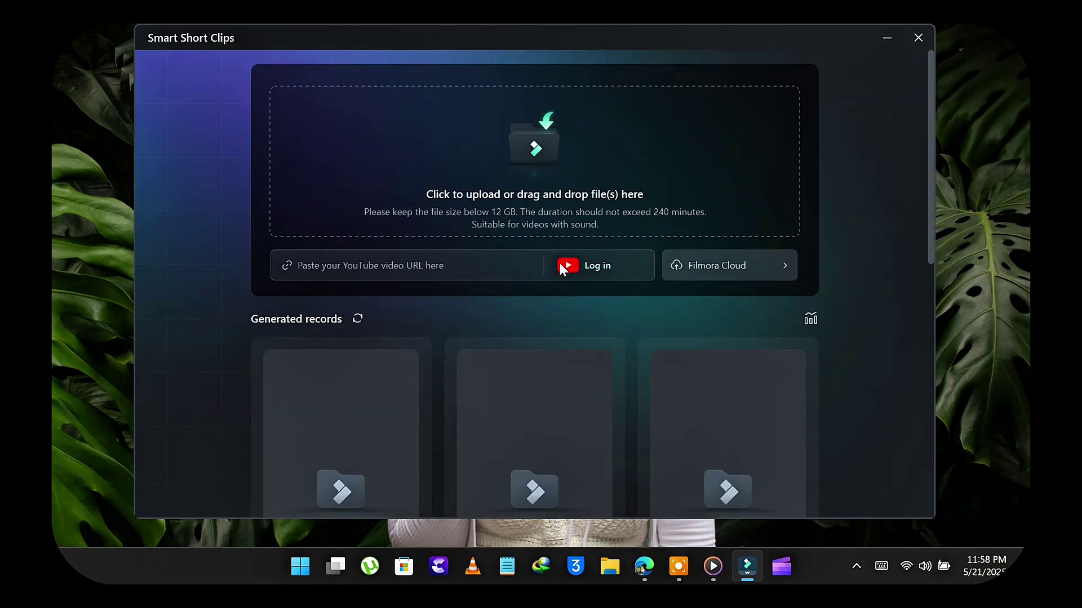
pyautogui.click(537, 172)
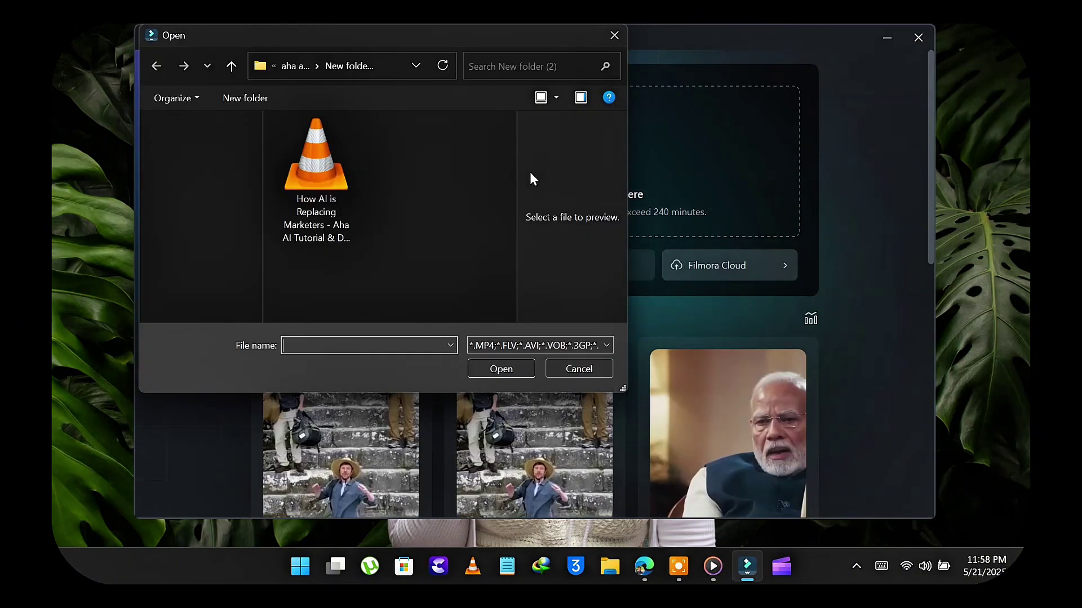
pyautogui.doubleClick(304, 186)
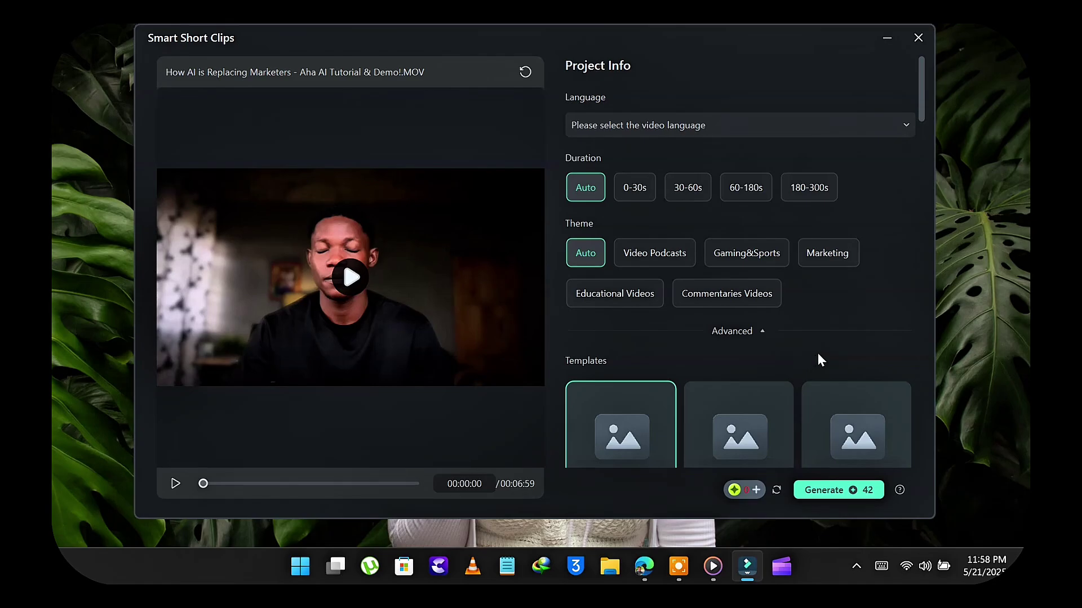
pyautogui.scroll(-1, 818, 328)
pyautogui.scroll(-1, 818, 329)
pyautogui.scroll(2, 817, 331)
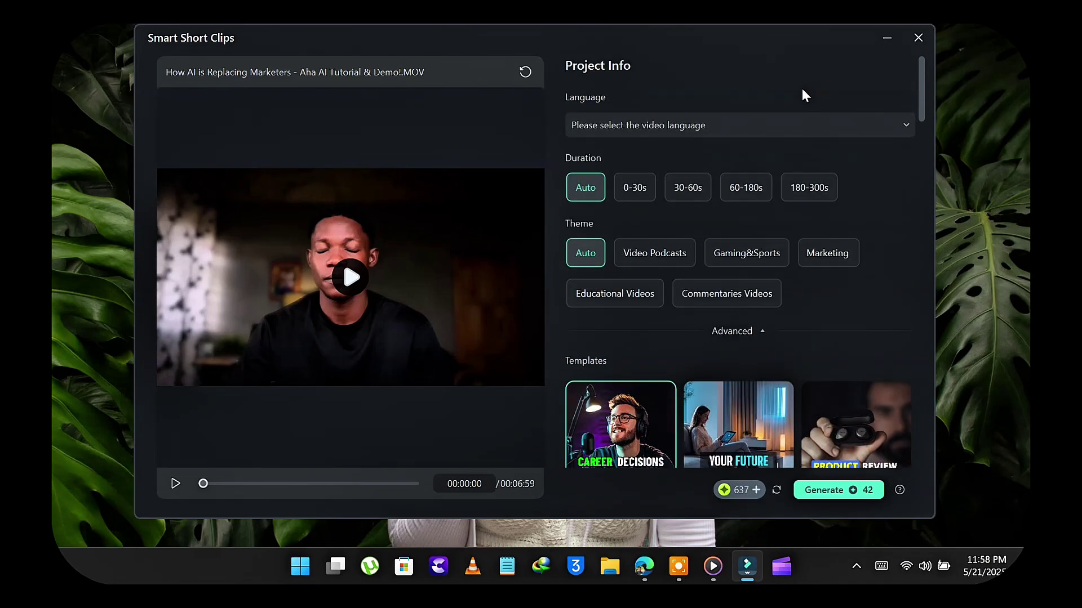
# - Set the video language to English (US) and toggle smart background music in the advanced options
pyautogui.click(702, 122)
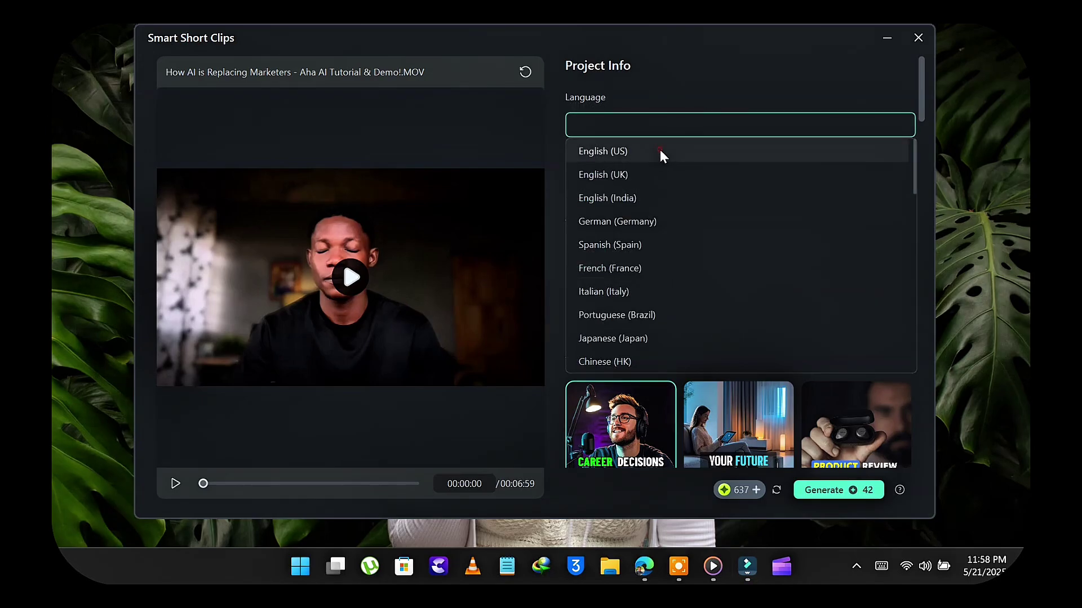
pyautogui.click(660, 149)
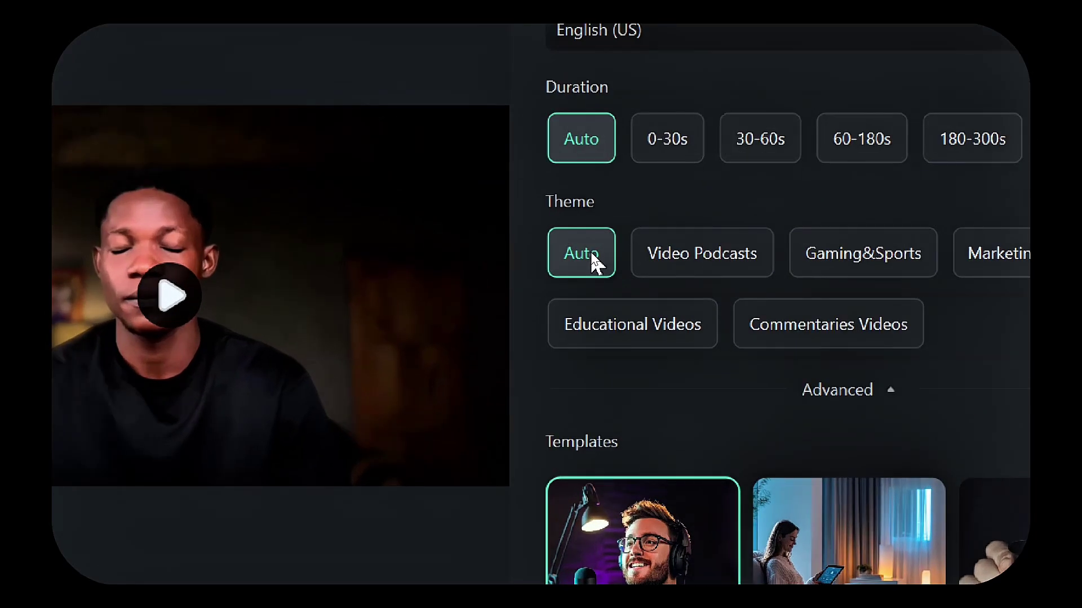
pyautogui.scroll(-1, 714, 289)
pyautogui.click(740, 285)
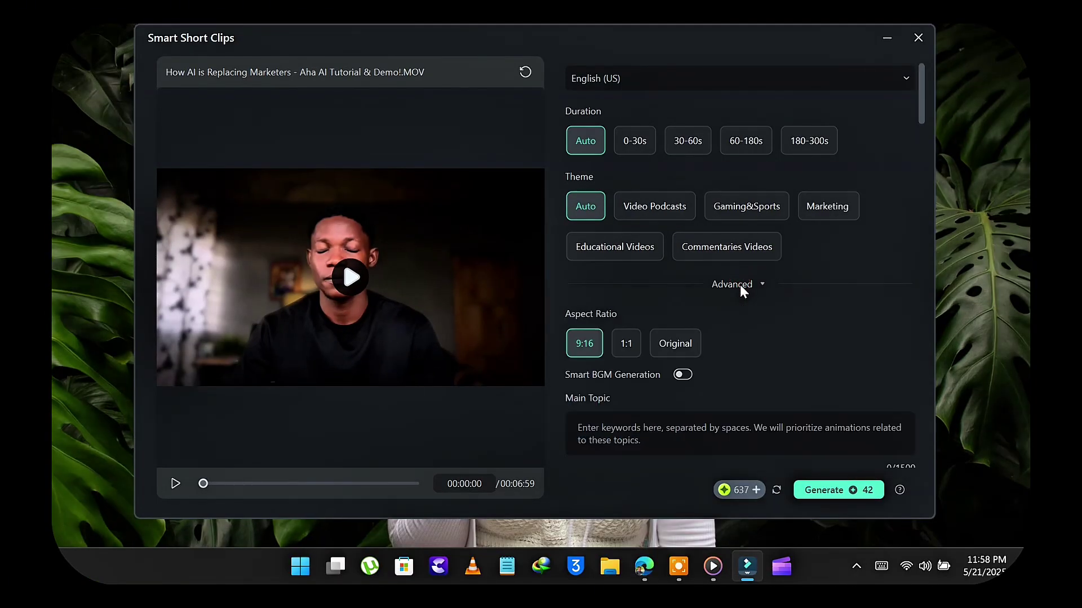
pyautogui.scroll(-1, 739, 286)
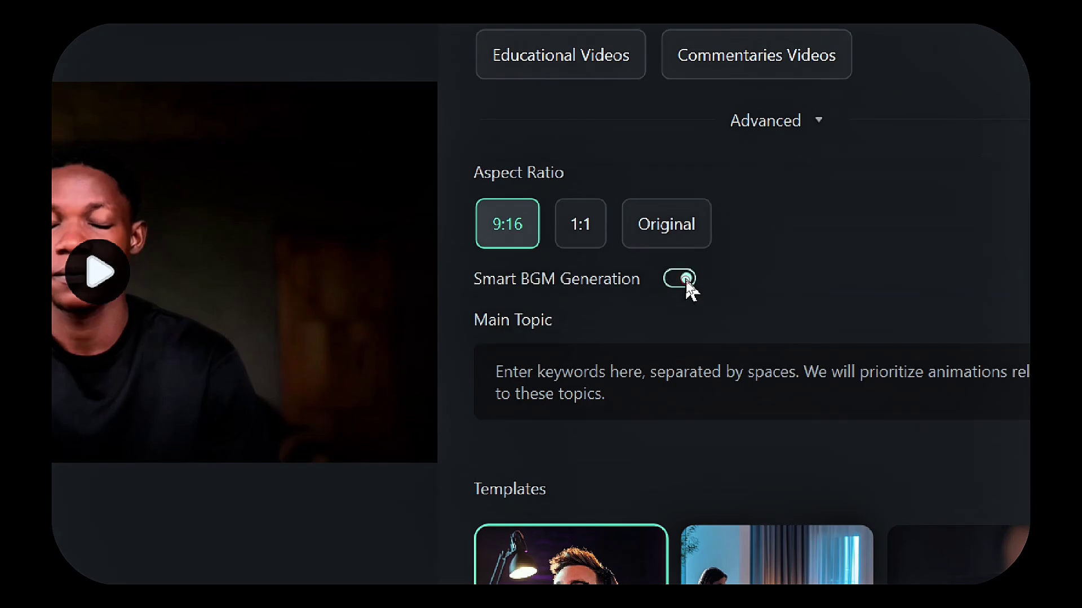
pyautogui.click(687, 285)
# - Enter main topic keywords, choose the Expert Lectures template, and generate the short clips
pyautogui.click(733, 339)
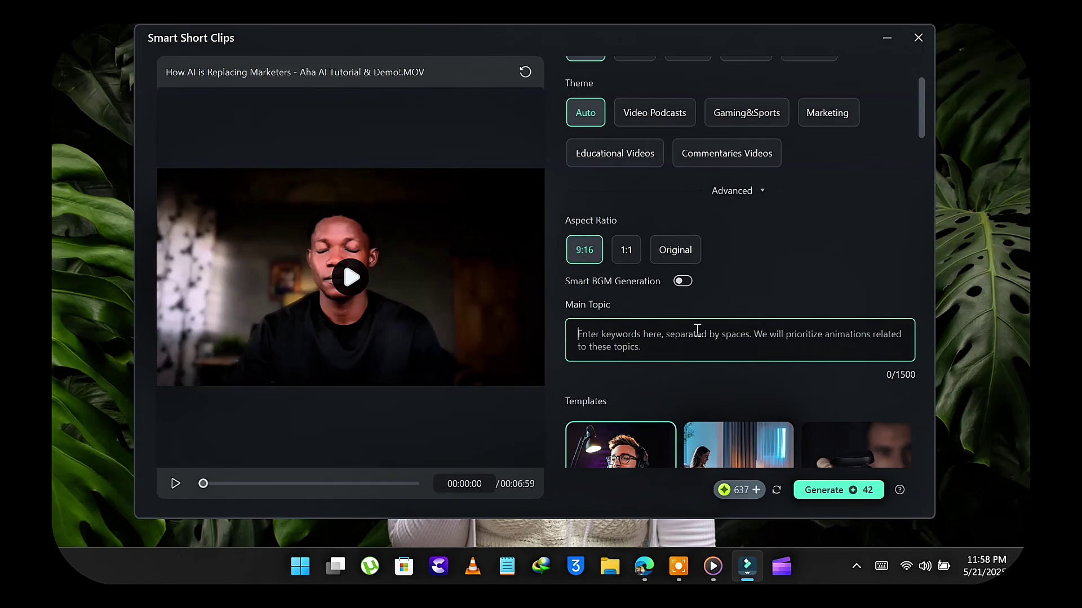
pyautogui.scroll(-1, 771, 308)
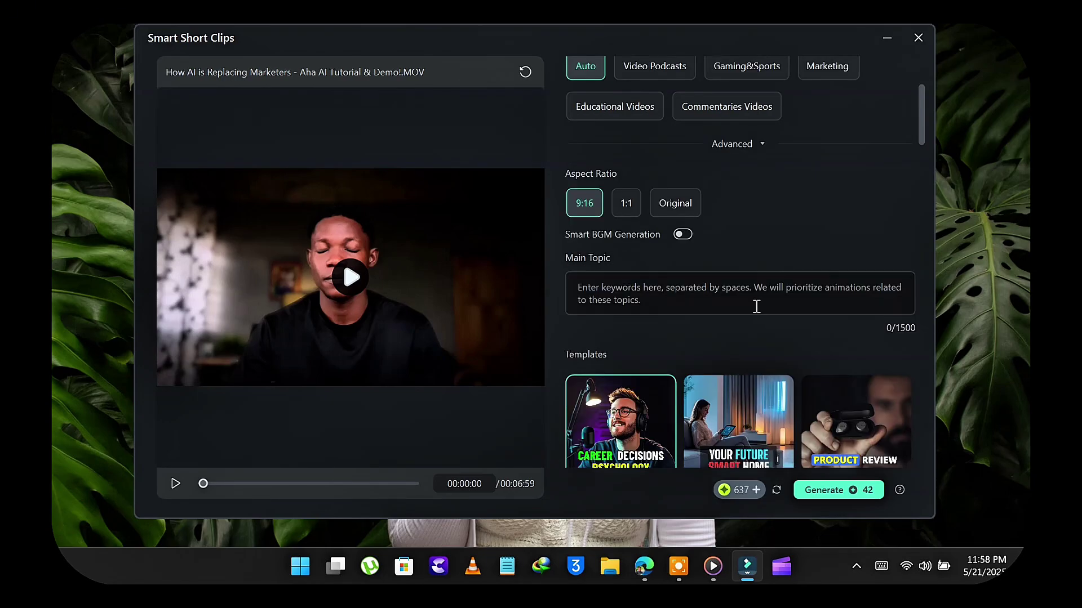
pyautogui.scroll(-2, 757, 304)
pyautogui.scroll(-2, 757, 295)
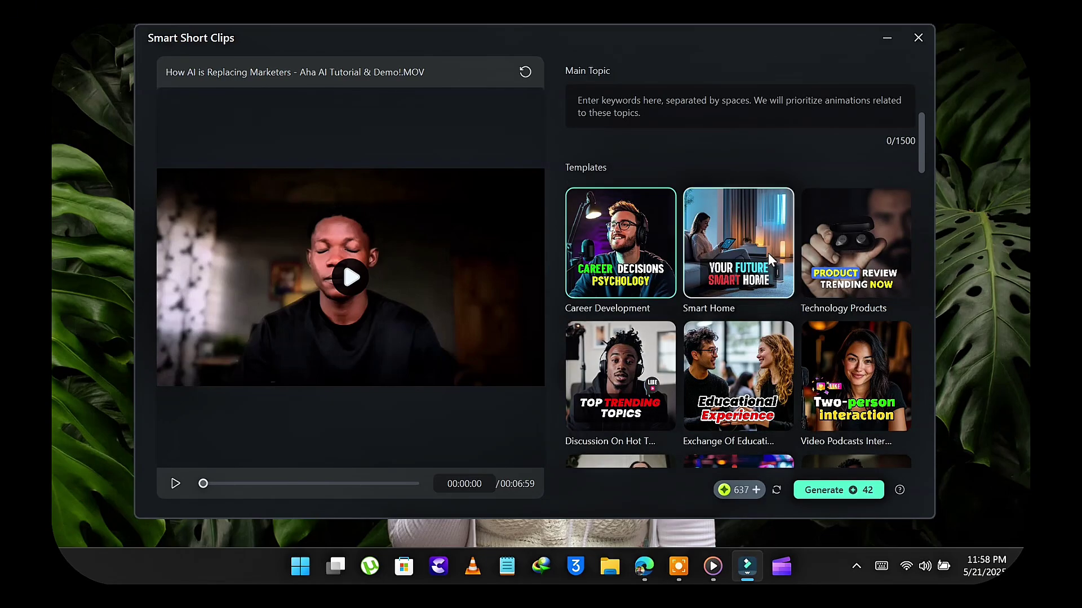
pyautogui.scroll(-1, 773, 258)
pyautogui.scroll(-5, 782, 252)
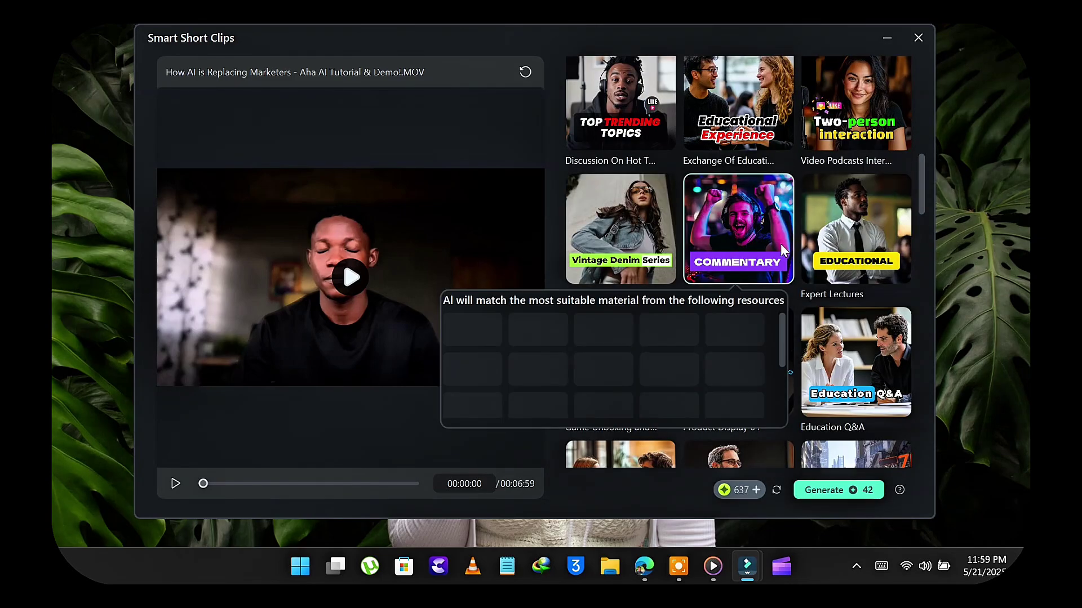
pyautogui.click(887, 234)
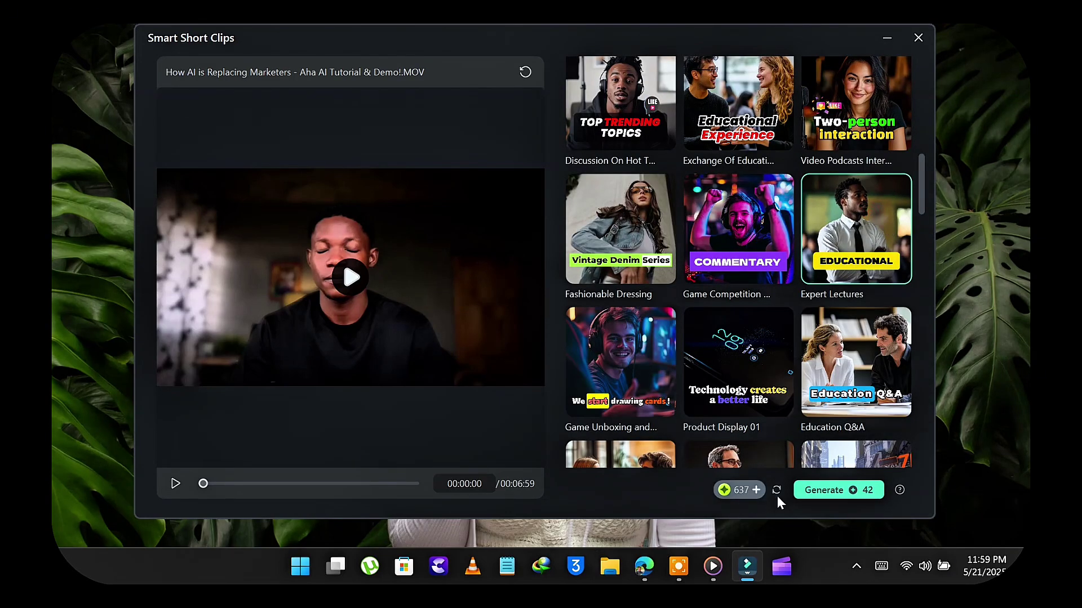
pyautogui.click(816, 494)
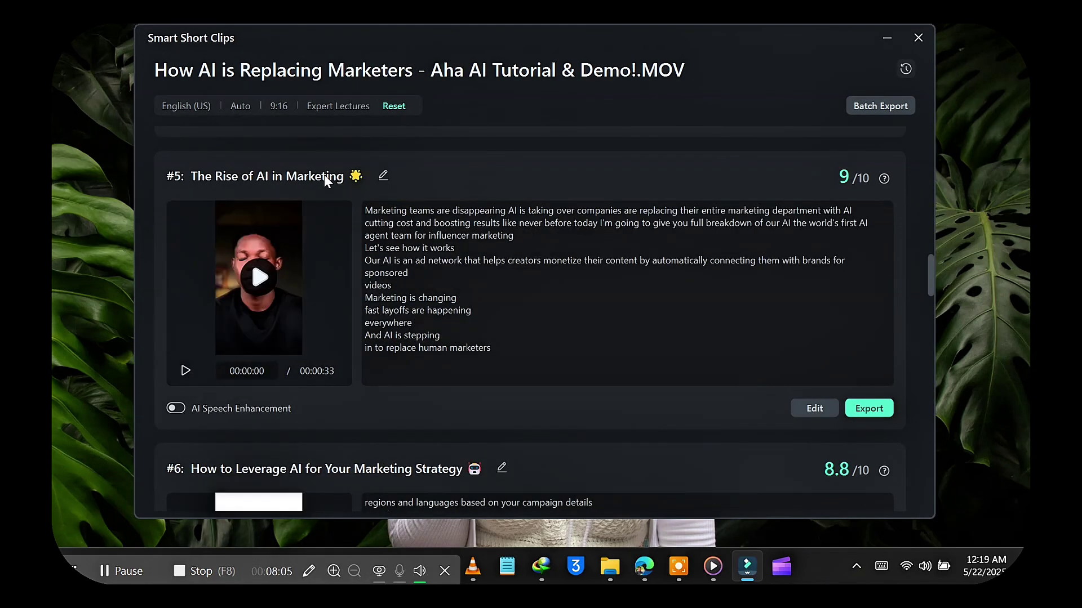
# - Play and pause the preview of clip #5, The Rise of AI in Marketing
pyautogui.click(267, 280)
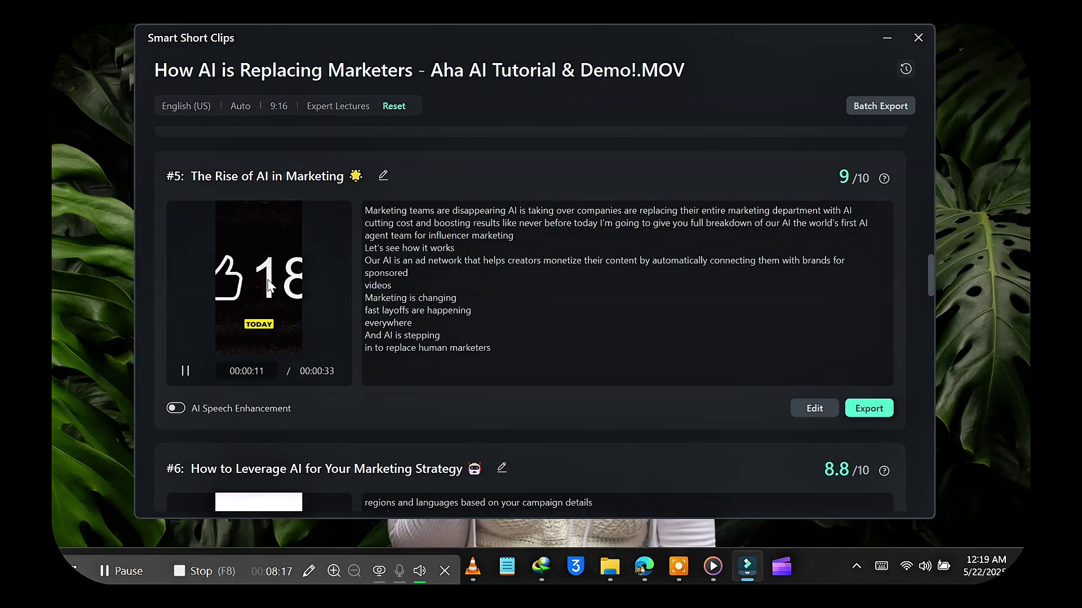
pyautogui.click(184, 370)
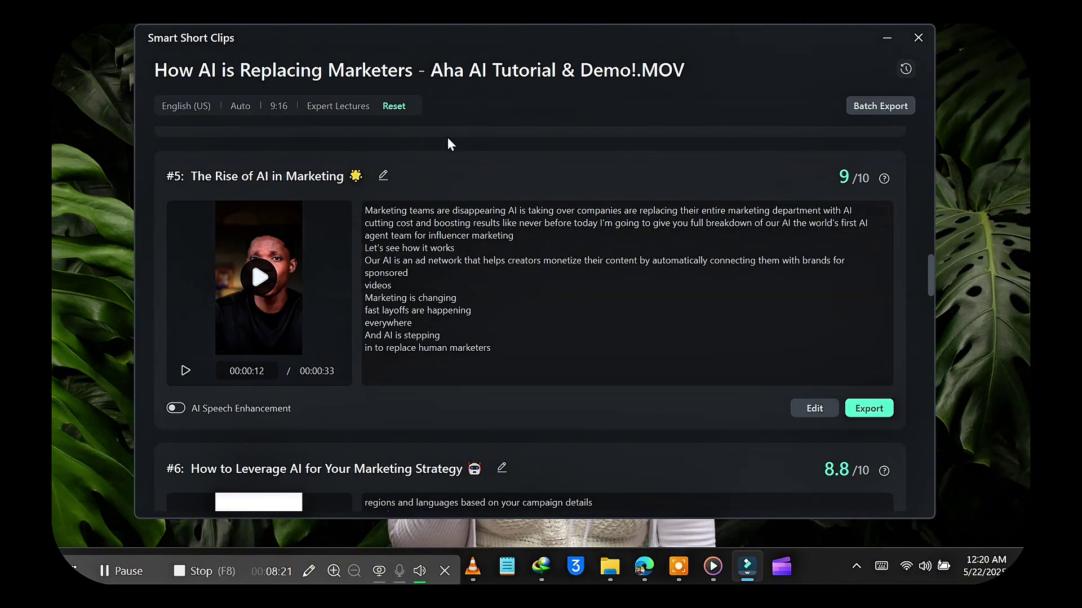
pyautogui.scroll(-1, 371, 305)
pyautogui.scroll(-2, 387, 310)
pyautogui.scroll(2, 386, 310)
pyautogui.scroll(2, 386, 311)
pyautogui.scroll(2, 386, 309)
pyautogui.scroll(-1, 387, 310)
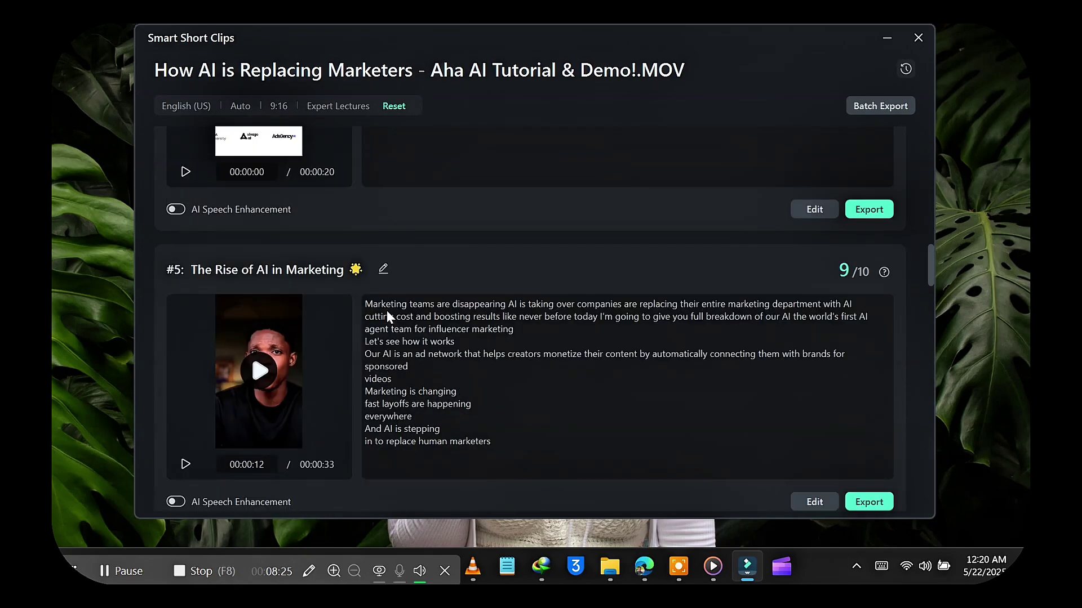
pyautogui.scroll(-2, 386, 311)
pyautogui.scroll(-1, 386, 310)
pyautogui.scroll(-2, 386, 311)
pyautogui.scroll(-2, 387, 311)
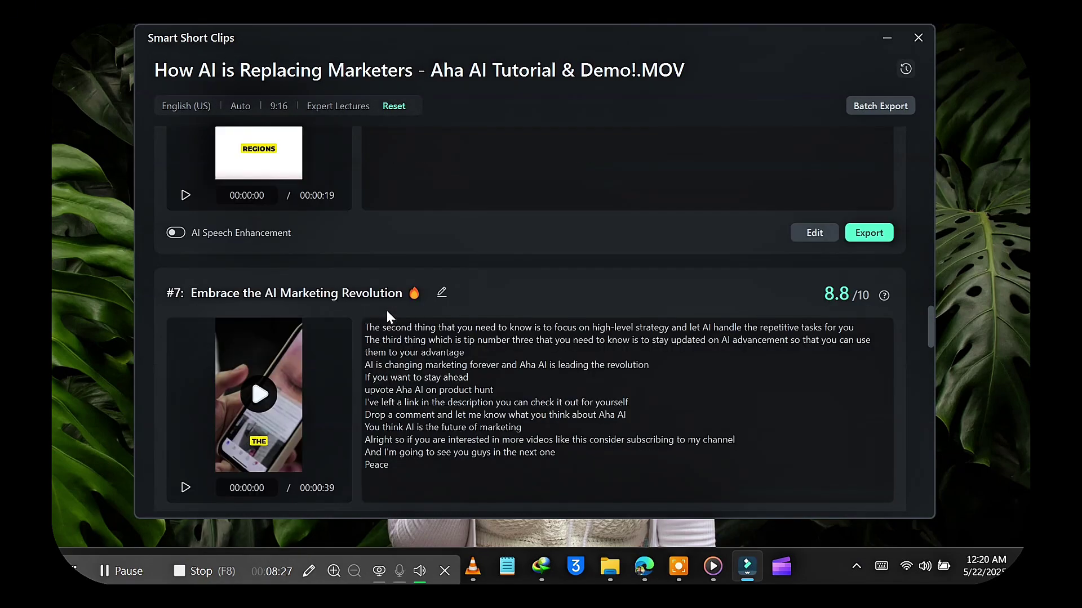
pyautogui.scroll(-2, 386, 311)
pyautogui.scroll(-2, 386, 311)
pyautogui.scroll(-3, 387, 310)
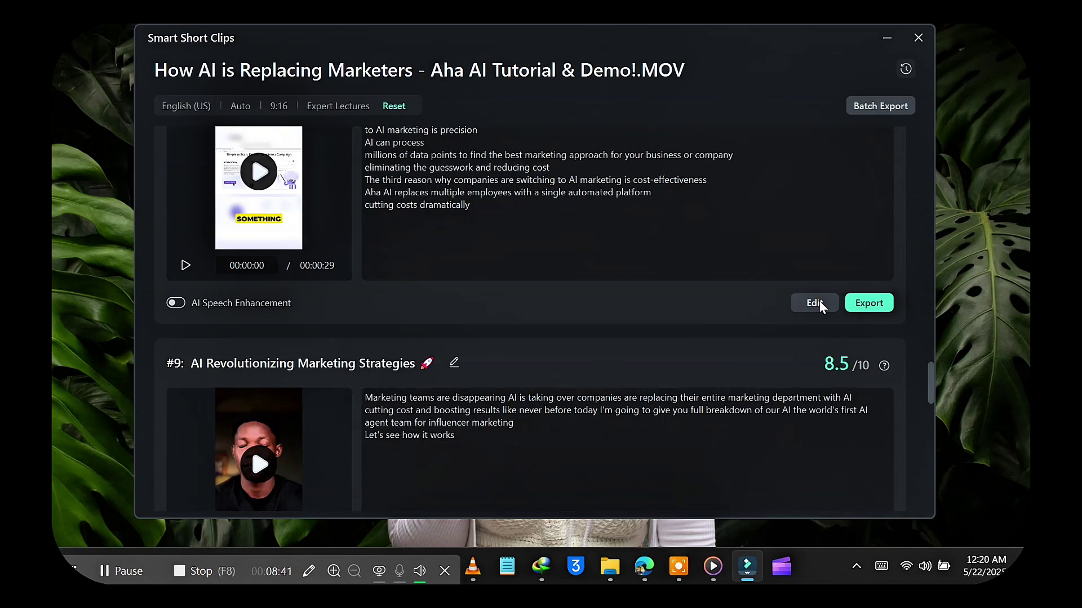
pyautogui.scroll(-3, 705, 355)
pyautogui.scroll(1, 705, 355)
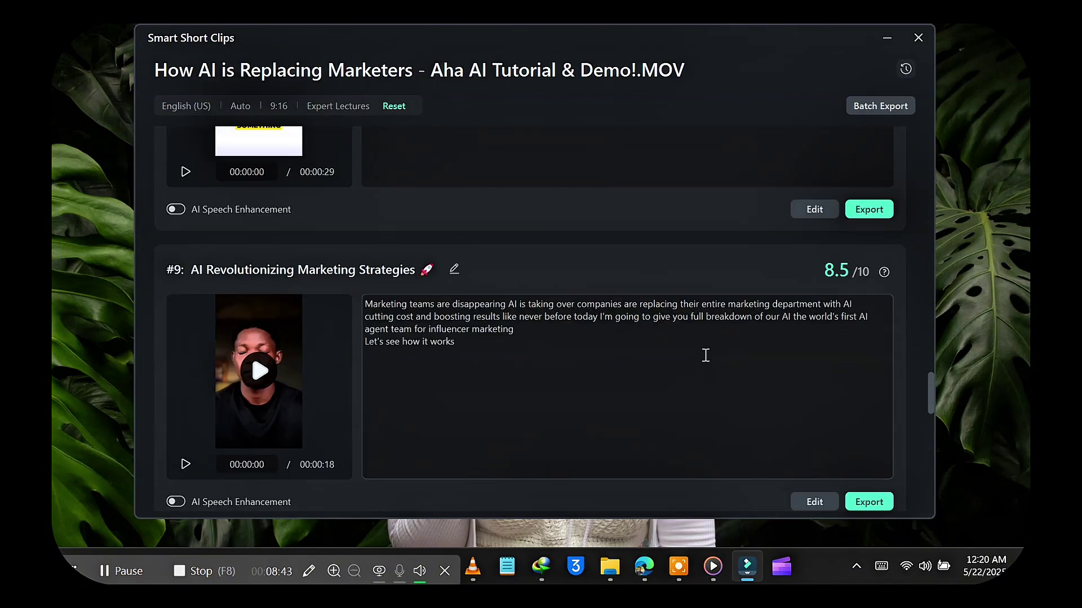
pyautogui.scroll(-1, 705, 356)
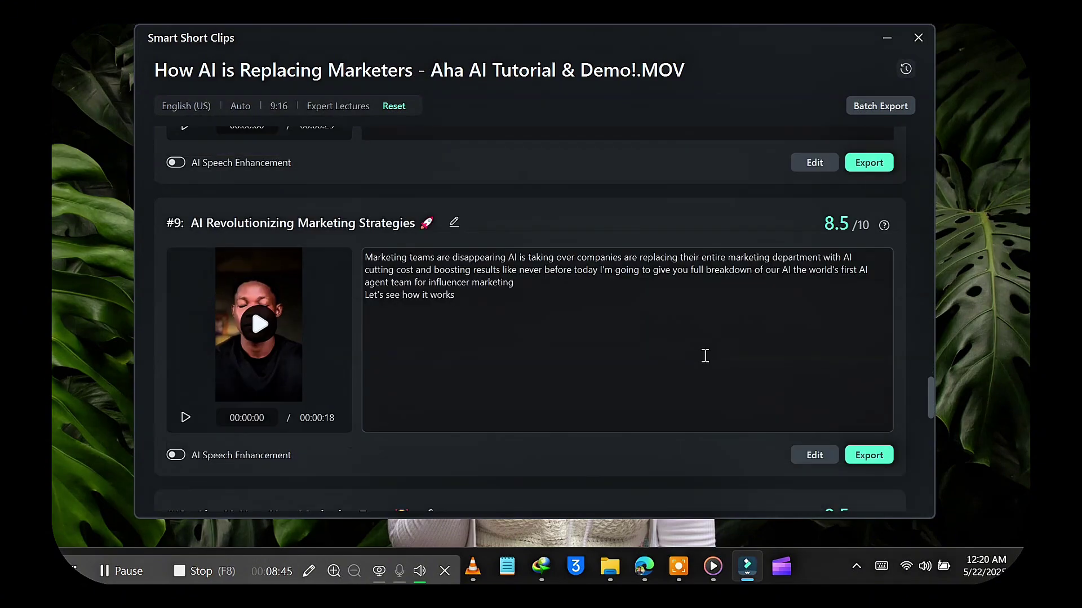
pyautogui.scroll(-1, 705, 355)
pyautogui.scroll(-3, 704, 355)
pyautogui.scroll(1, 703, 357)
pyautogui.scroll(3, 703, 357)
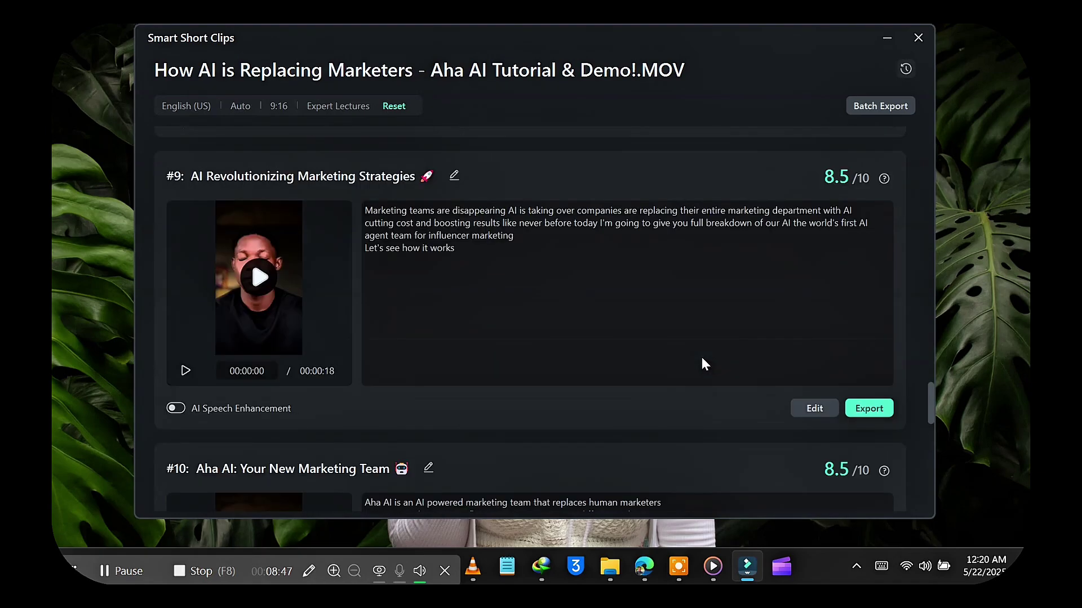
pyautogui.scroll(2, 702, 357)
pyautogui.scroll(5, 701, 358)
pyautogui.scroll(3, 701, 358)
pyautogui.scroll(4, 700, 365)
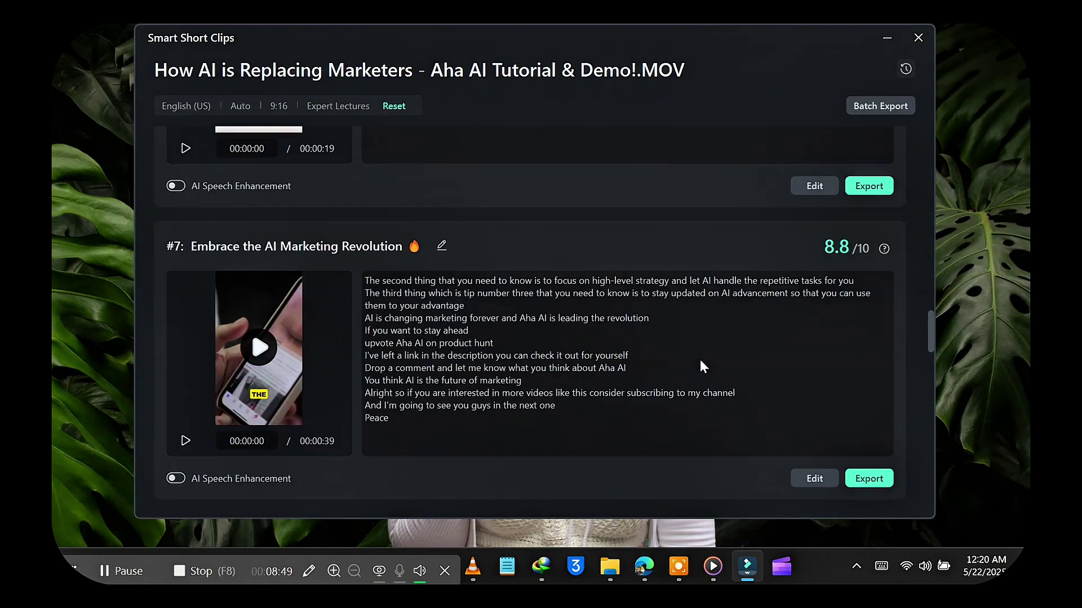
pyautogui.scroll(1, 700, 365)
pyautogui.scroll(2, 699, 365)
pyautogui.scroll(2, 699, 370)
pyautogui.scroll(2, 699, 371)
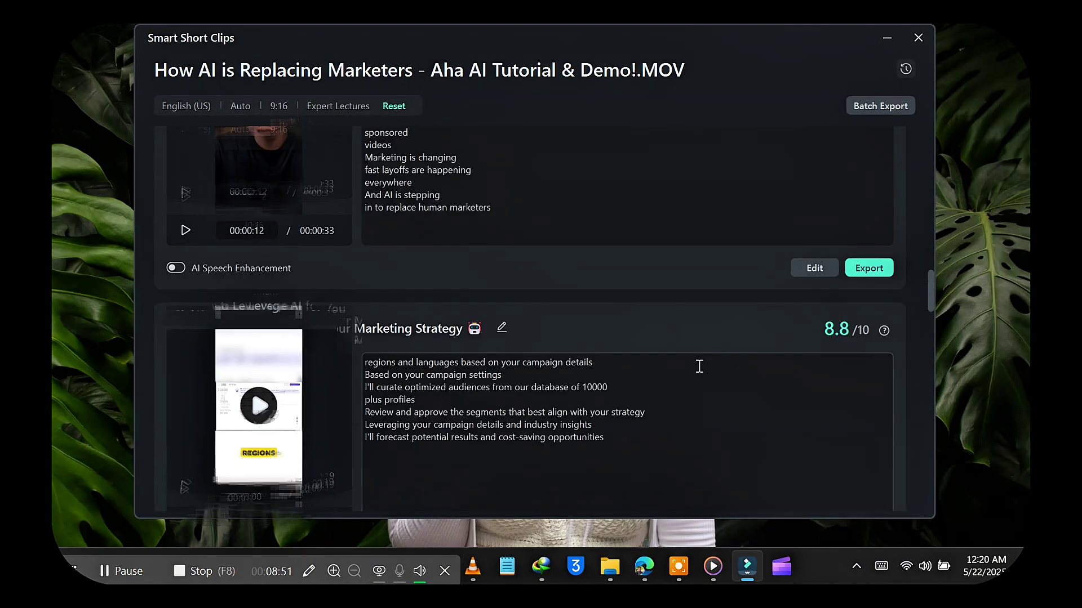
pyautogui.scroll(1, 698, 368)
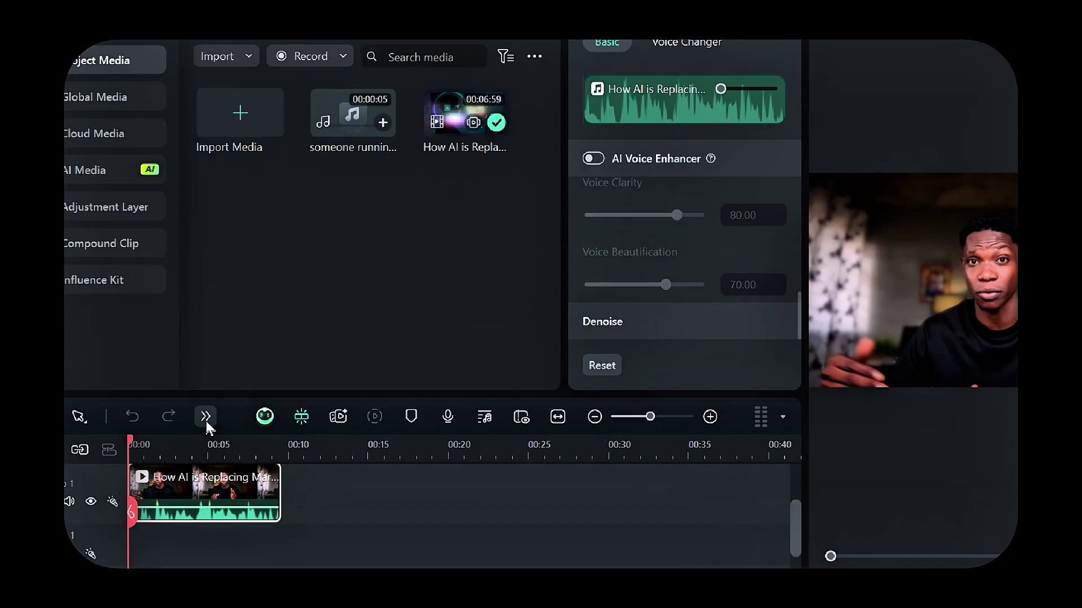
# - Run Smart BGM Generation on the video and check the AI Creations Tasks list
pyautogui.click(208, 420)
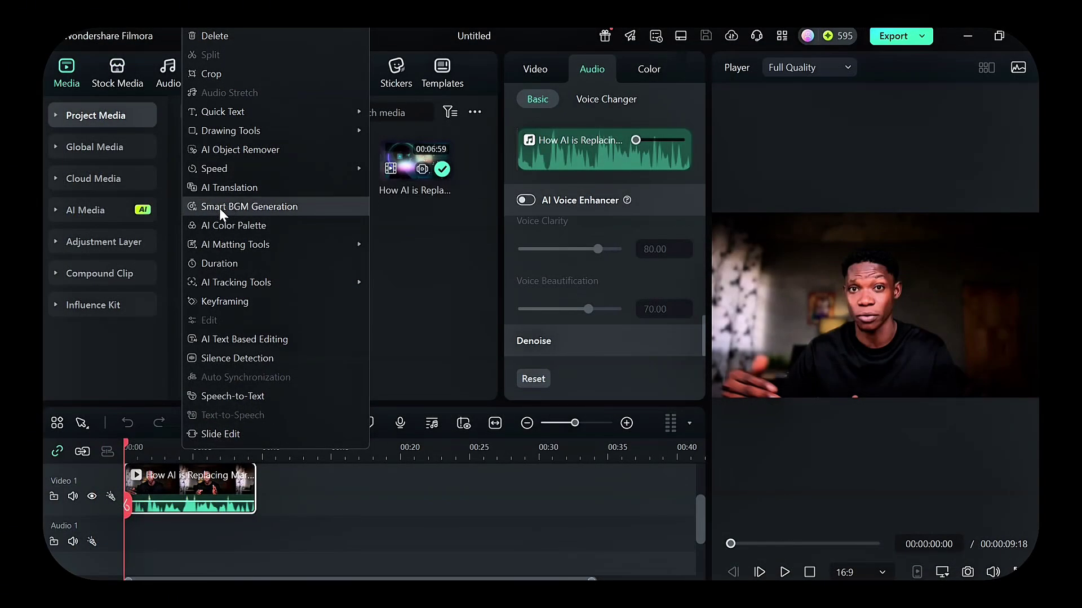
pyautogui.click(247, 207)
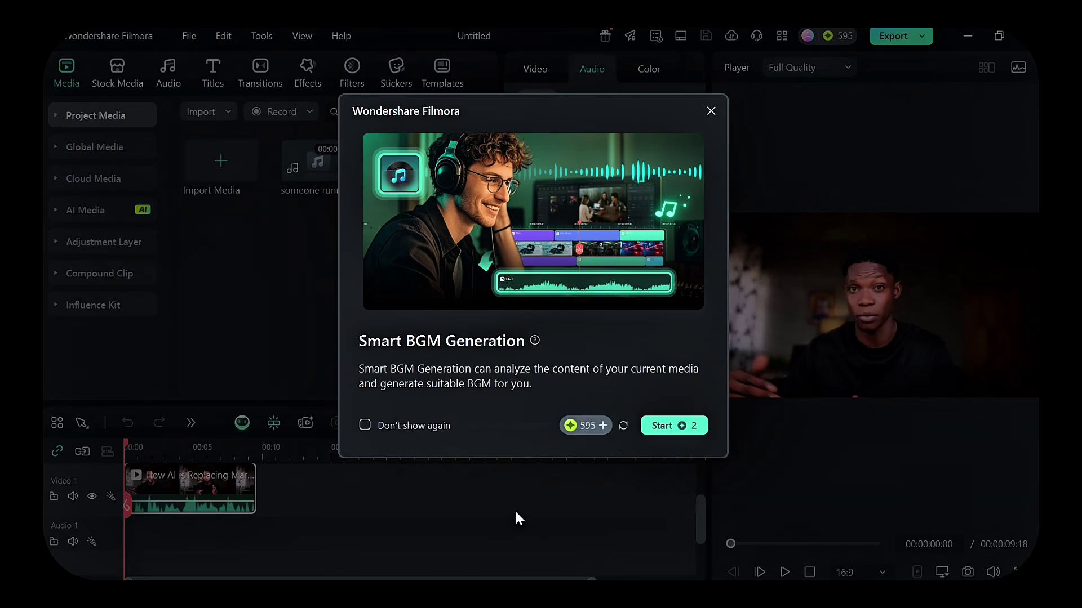
pyautogui.click(676, 427)
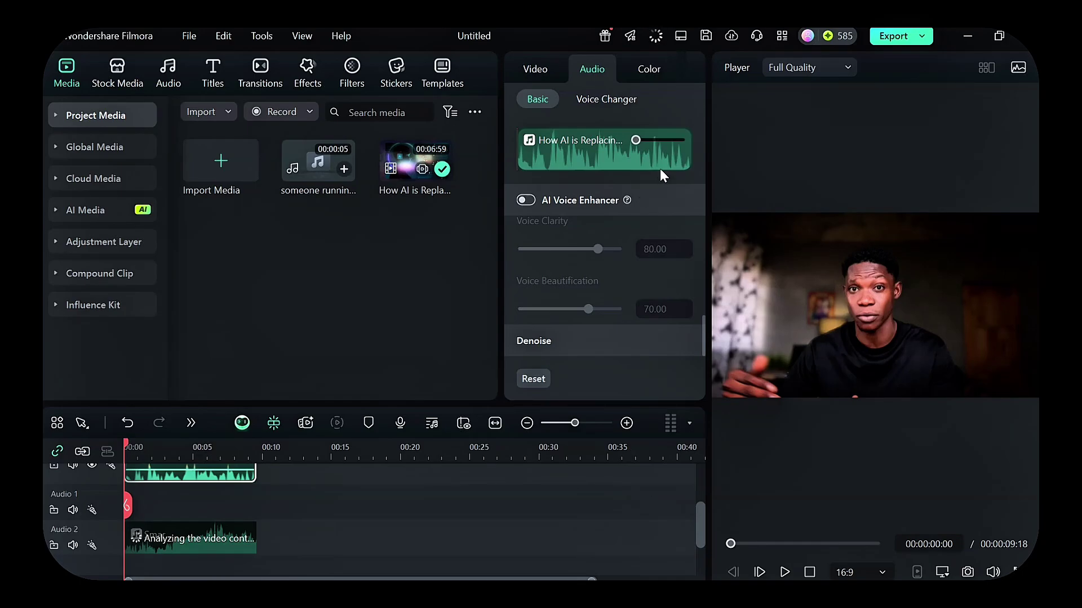
pyautogui.click(655, 36)
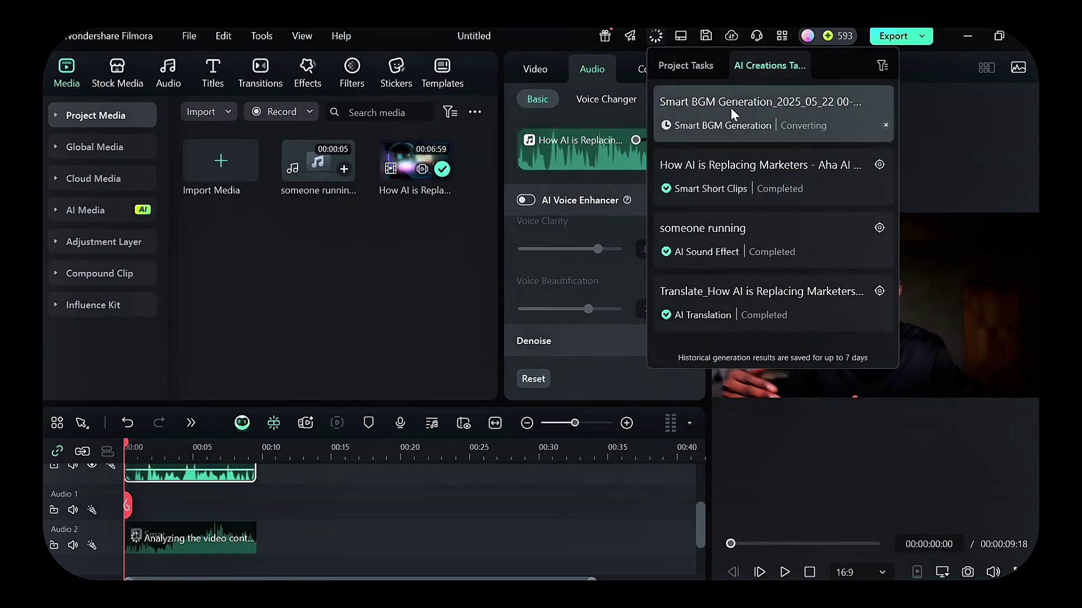
pyautogui.click(772, 101)
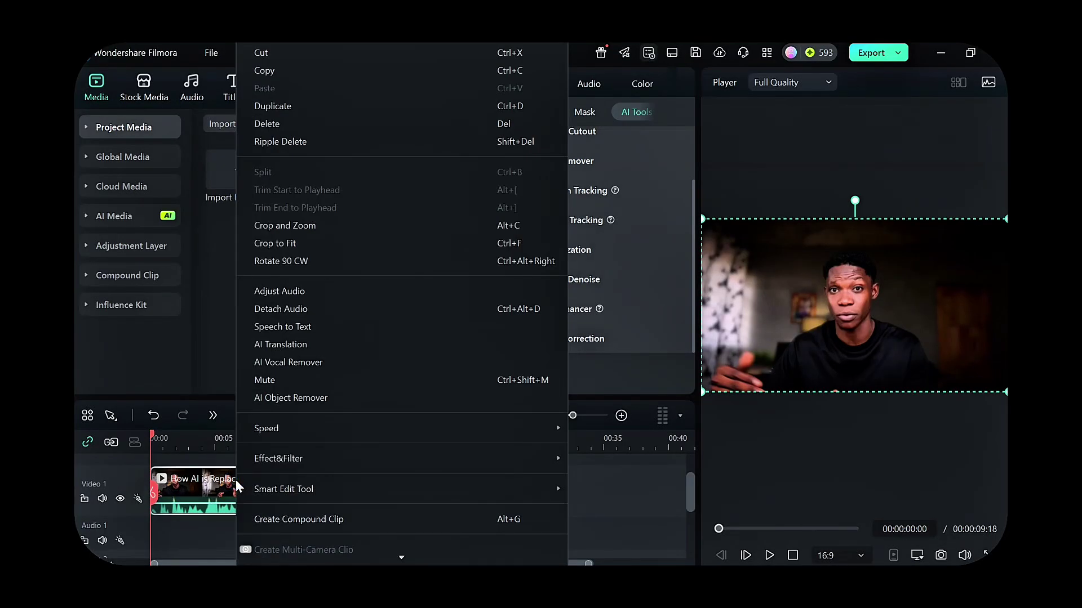
pyautogui.moveTo(284, 488)
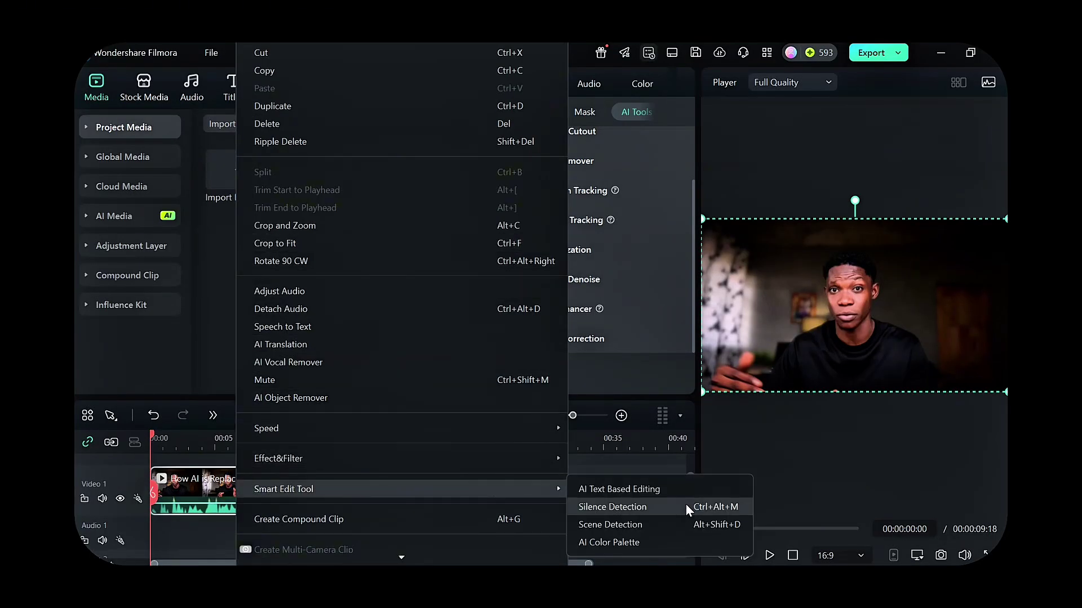
# - Run Scene Detection on the marketing video clip
pyautogui.click(680, 519)
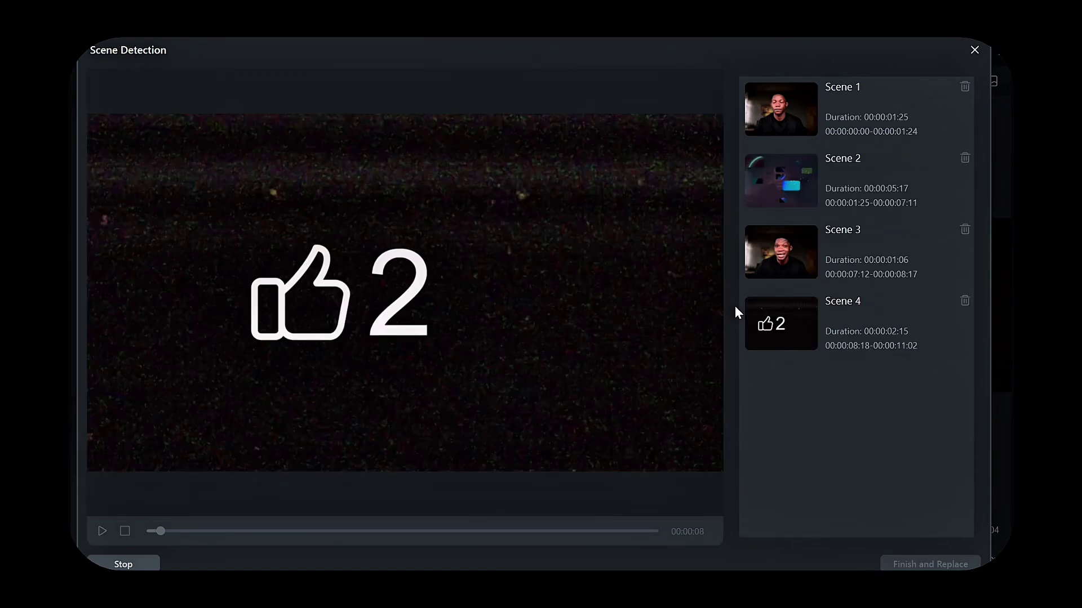
pyautogui.scroll(-1, 798, 322)
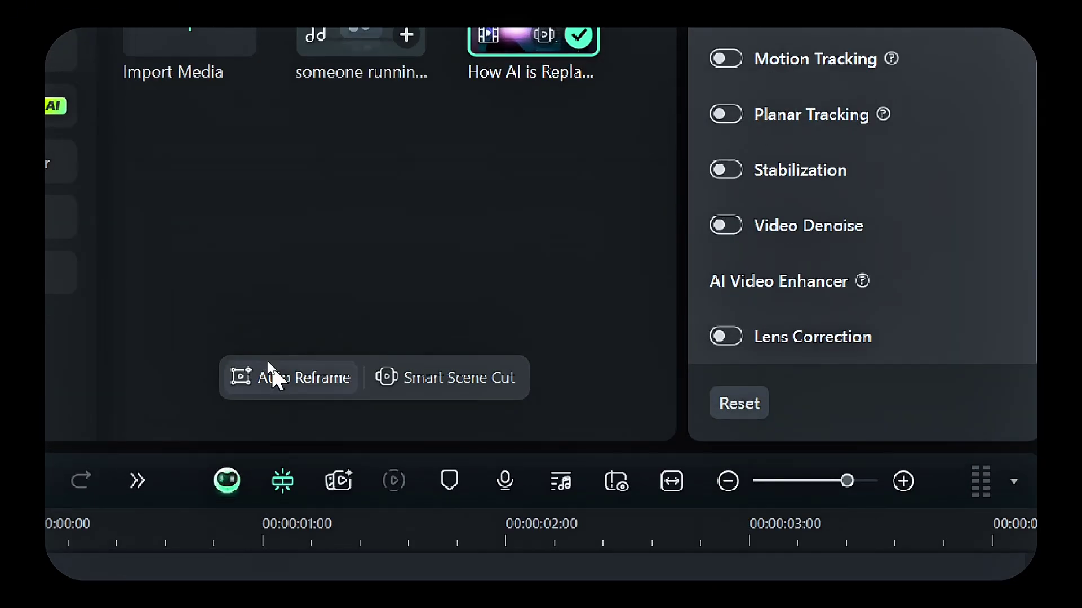
# - Analyze the marketing video with Auto Reframe at 9:16, then stop the preview playback
pyautogui.click(266, 360)
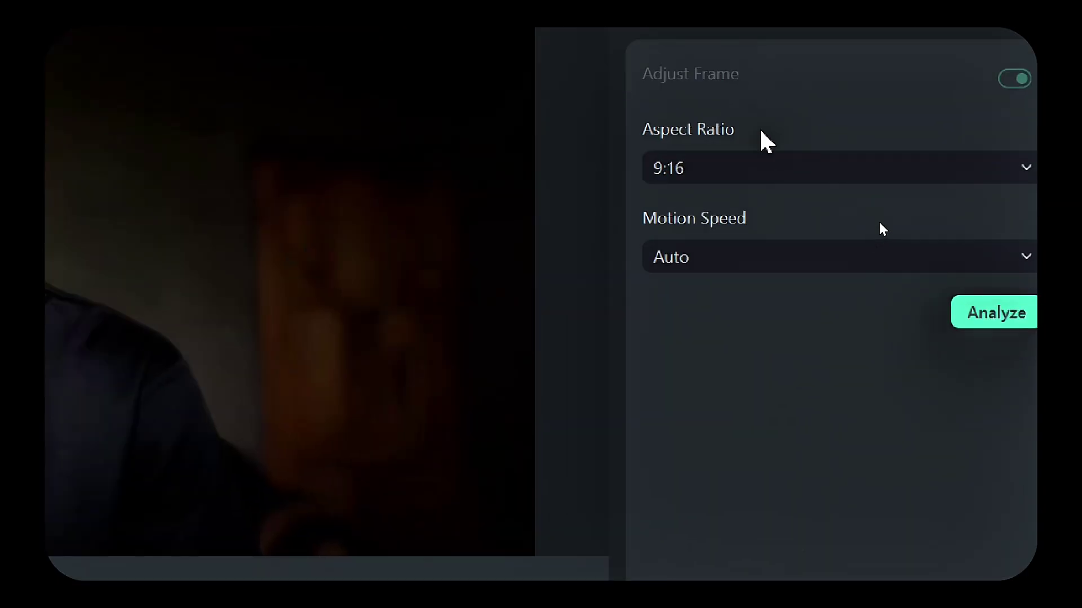
pyautogui.click(879, 199)
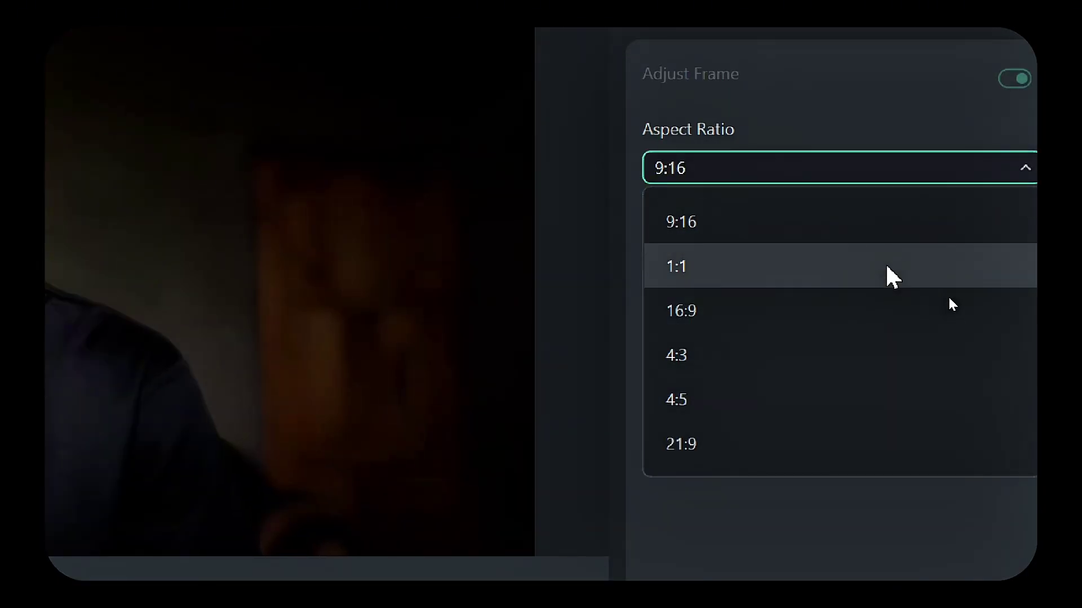
pyautogui.click(933, 217)
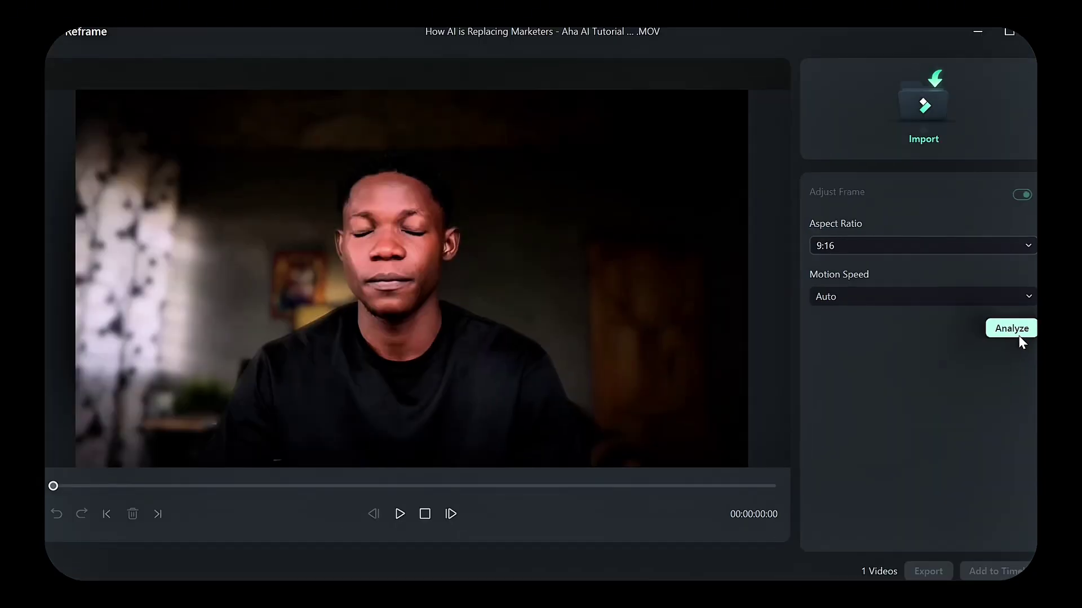
pyautogui.click(1019, 339)
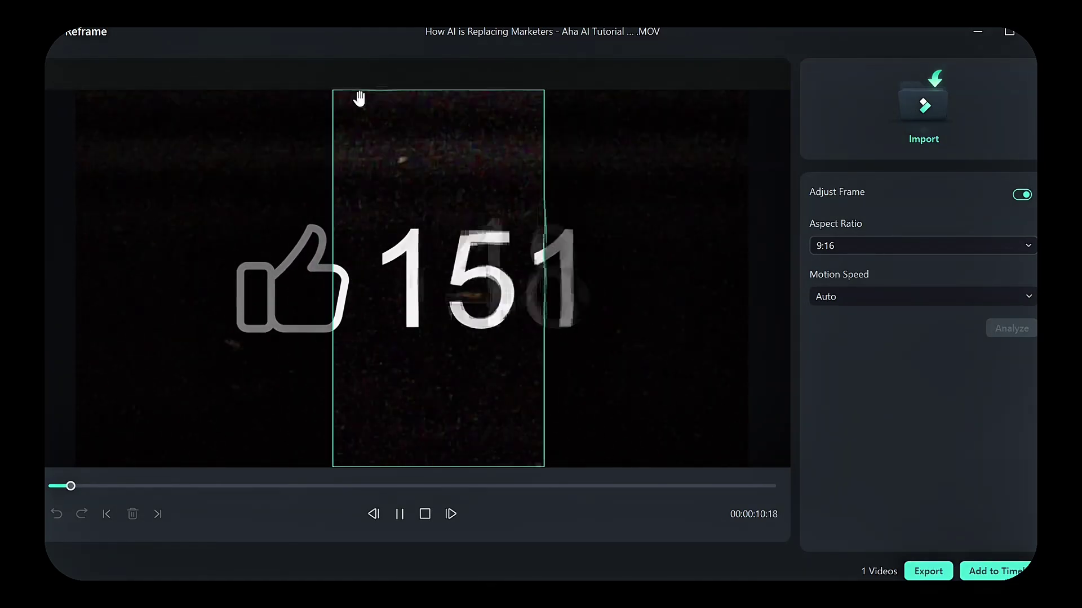
pyautogui.press('space')
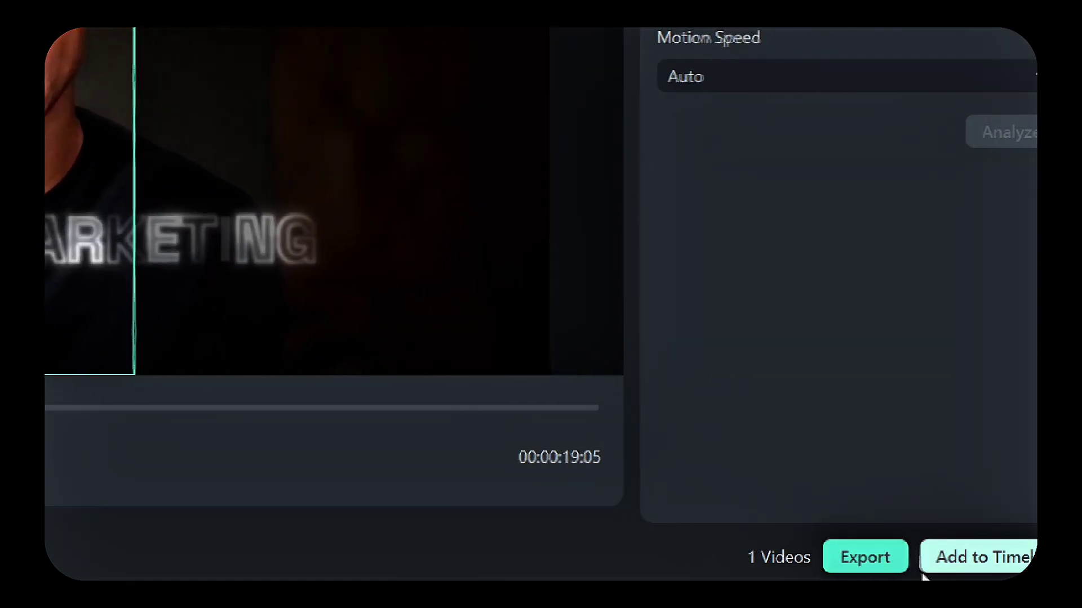